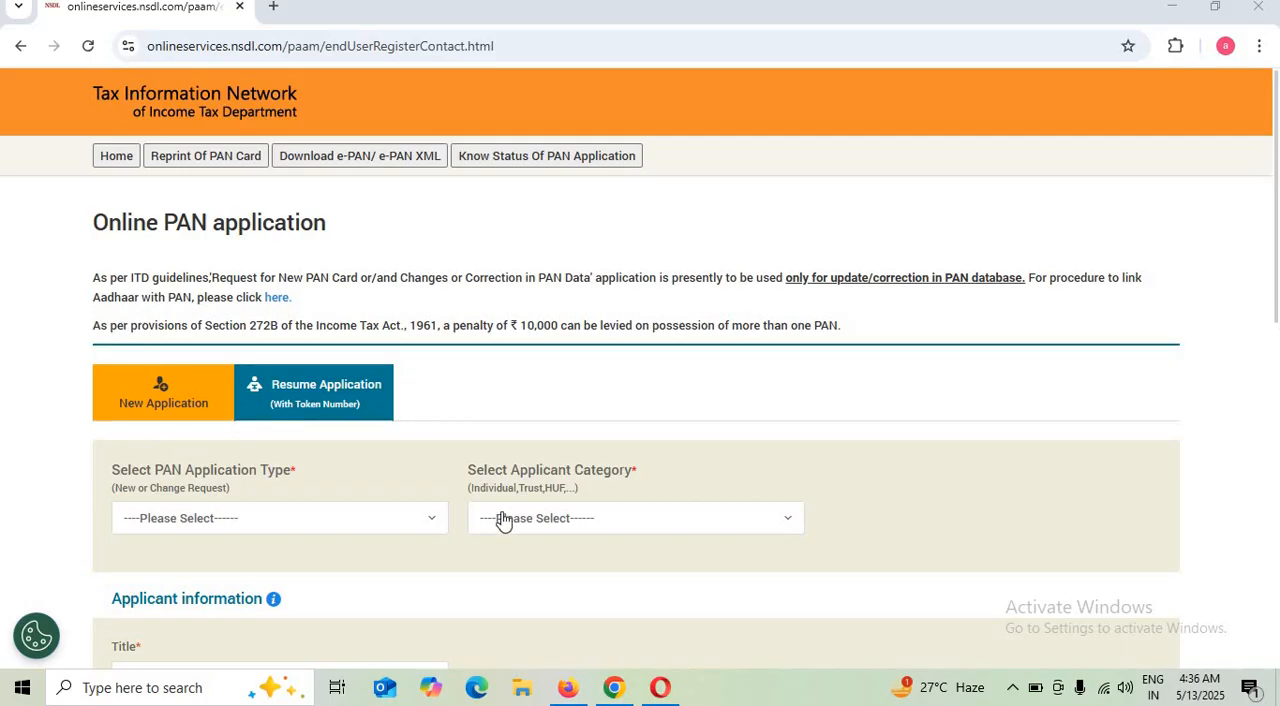
Set the PAN application type to Changes or Correction in existing PAN Data / Reprint of PAN Card and the applicant category to INDIVIDUAL
scroll(467, 354, down, 2)
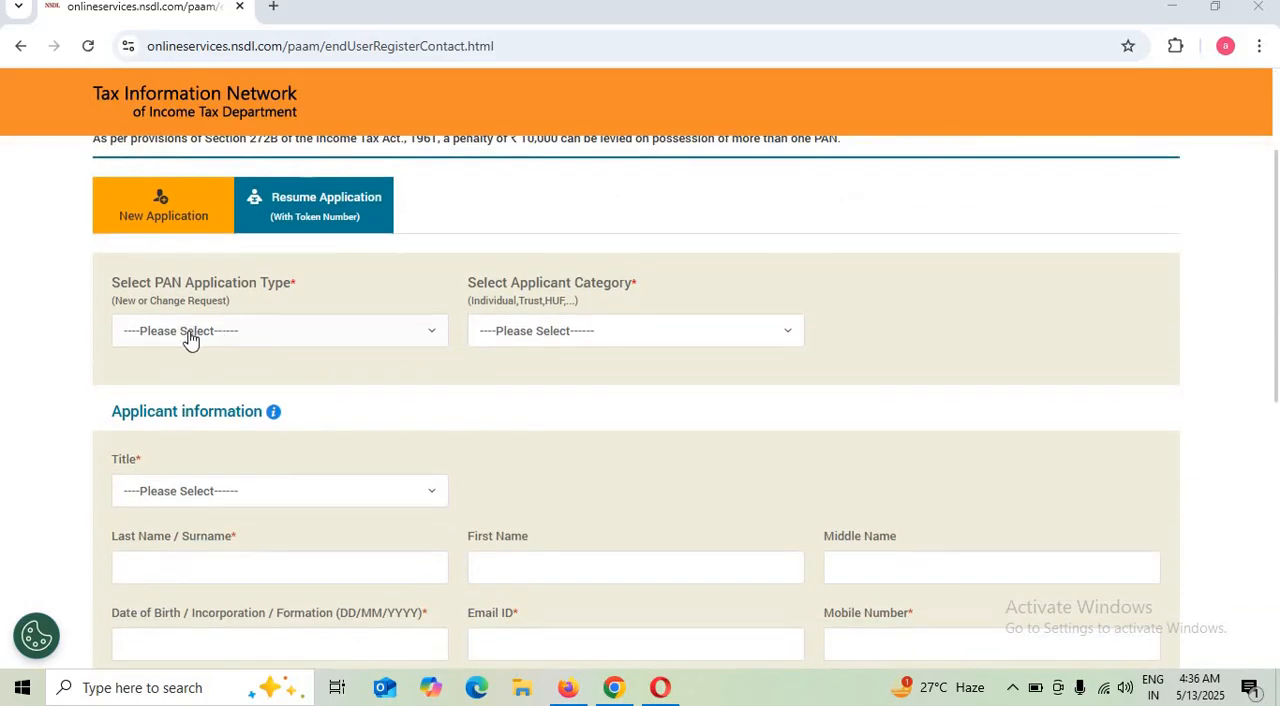
click(286, 336)
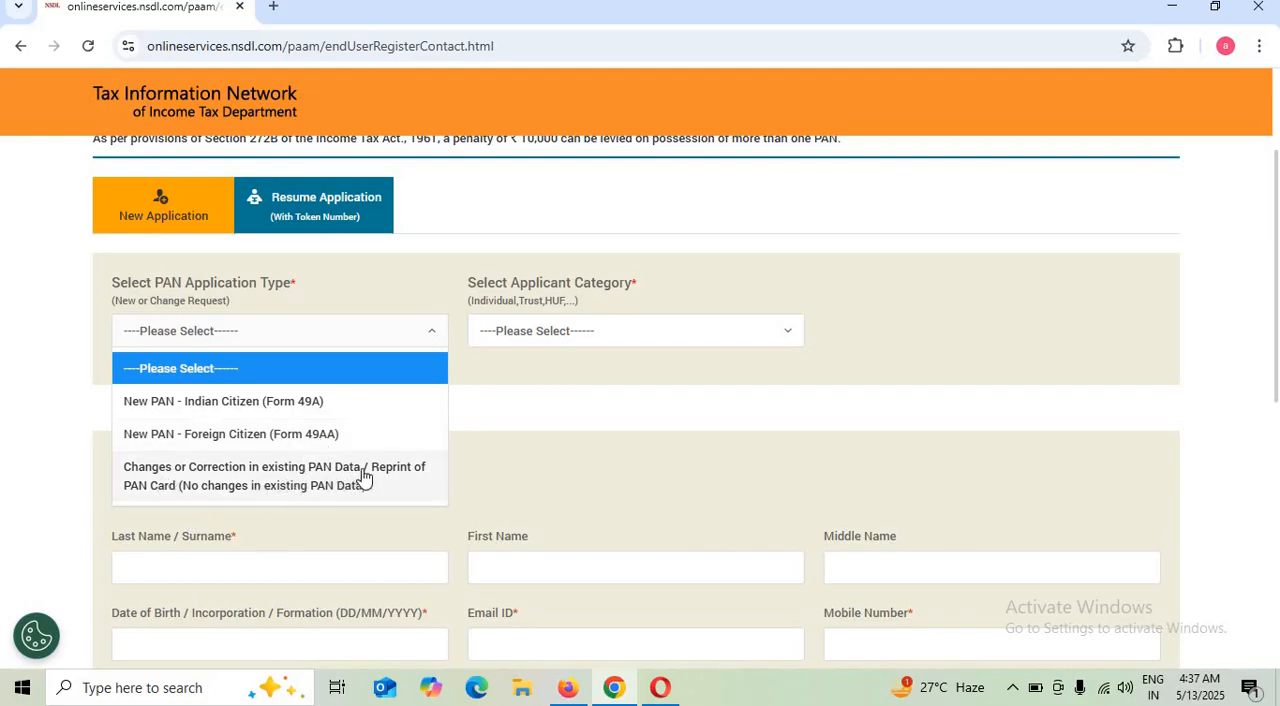
click(250, 478)
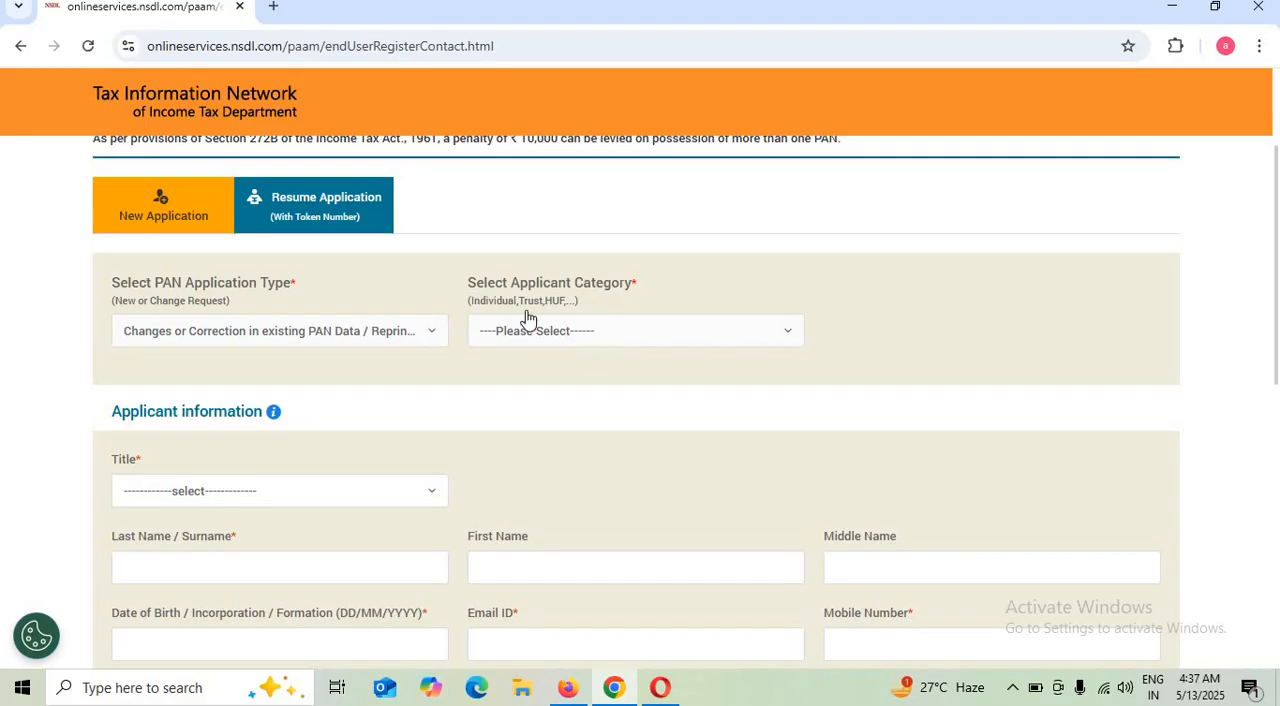
click(574, 330)
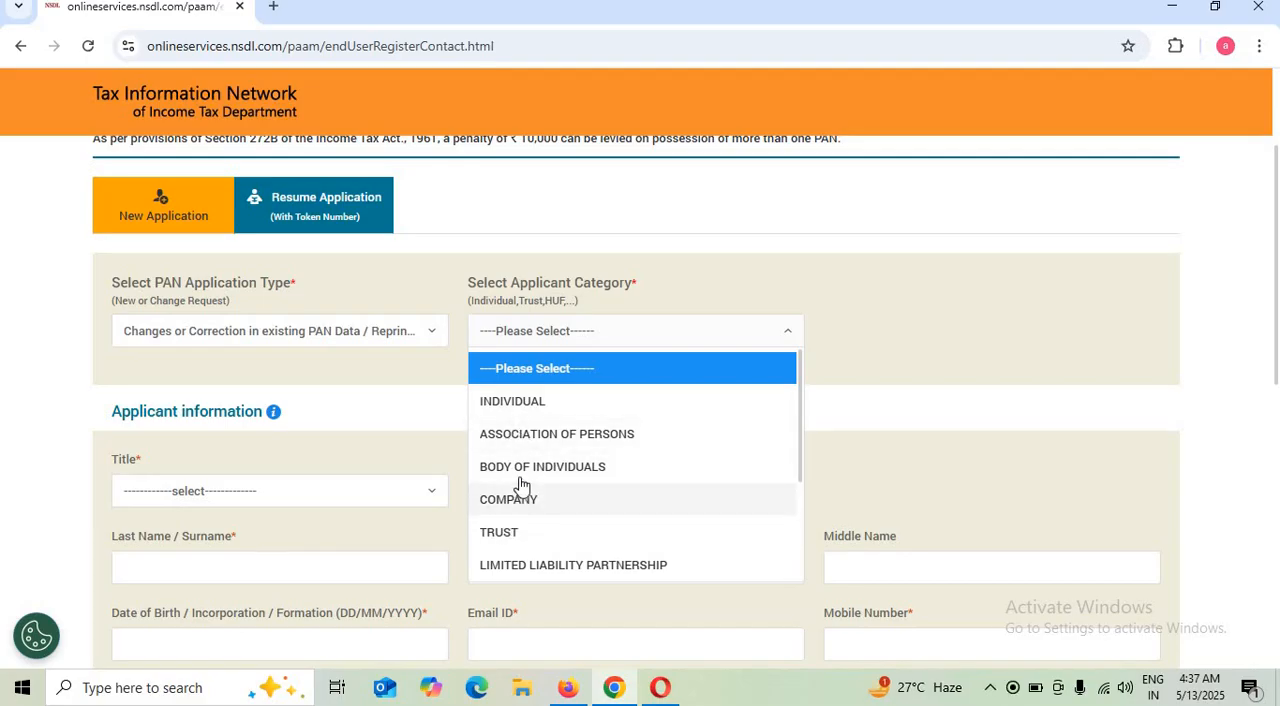
scroll(564, 531, down, 3)
scroll(566, 529, up, 3)
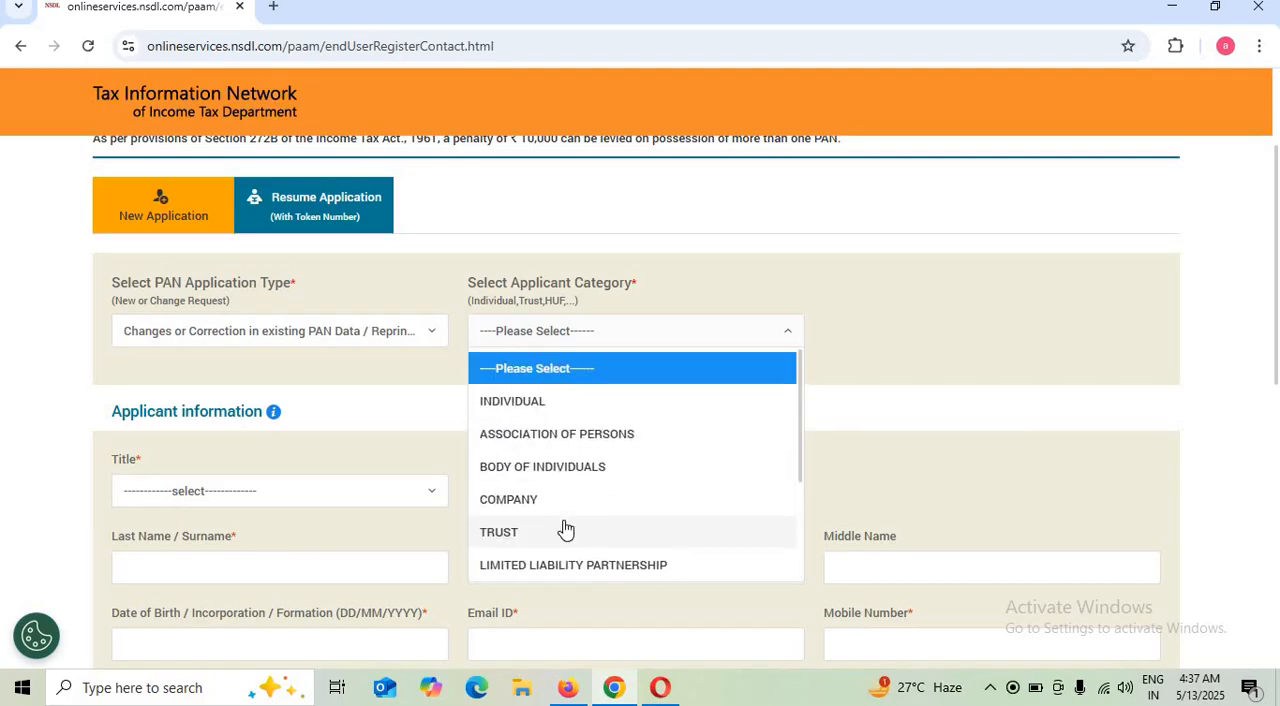
click(500, 410)
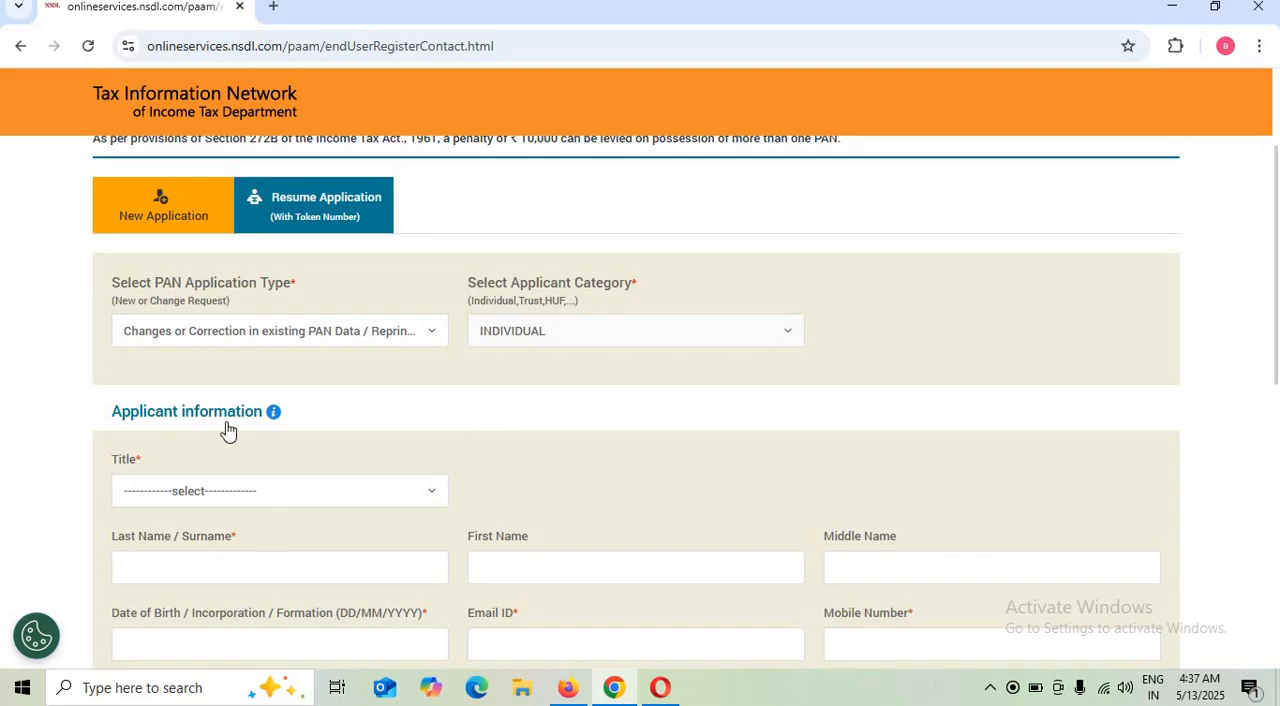
Set the applicant's title to Shri and activate the date of birth and email ID fields in turn
click(256, 492)
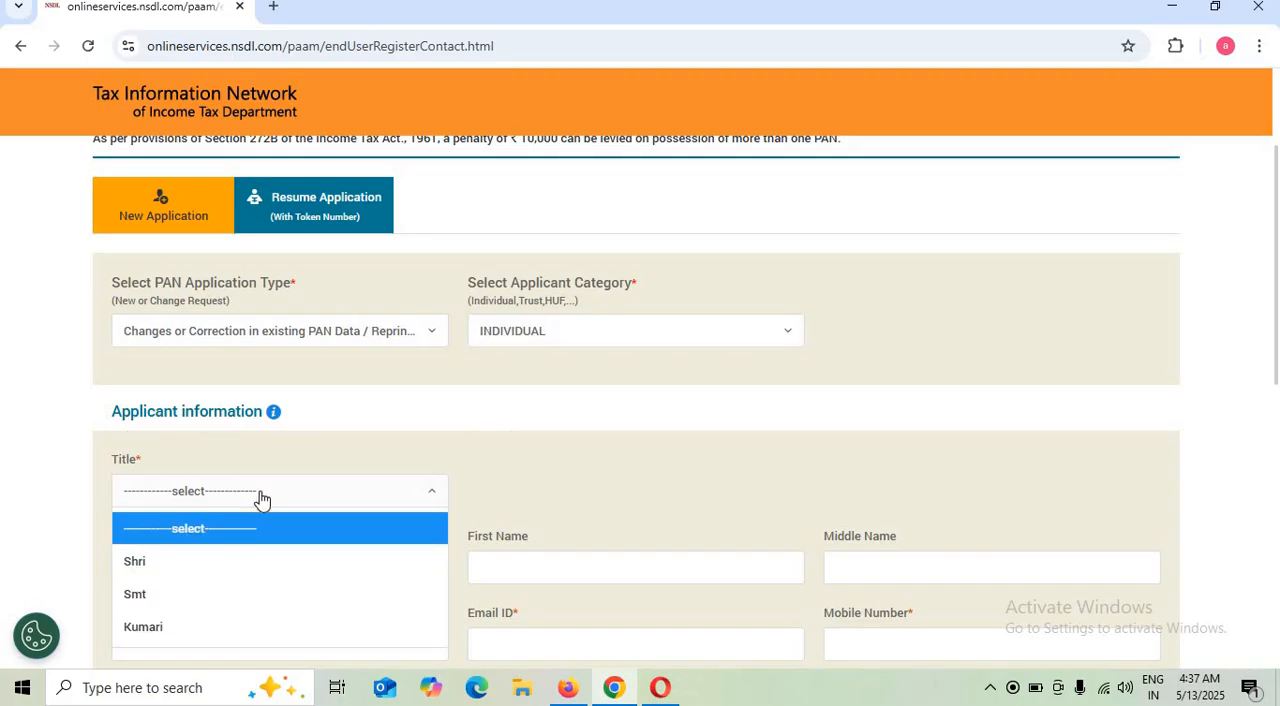
click(155, 564)
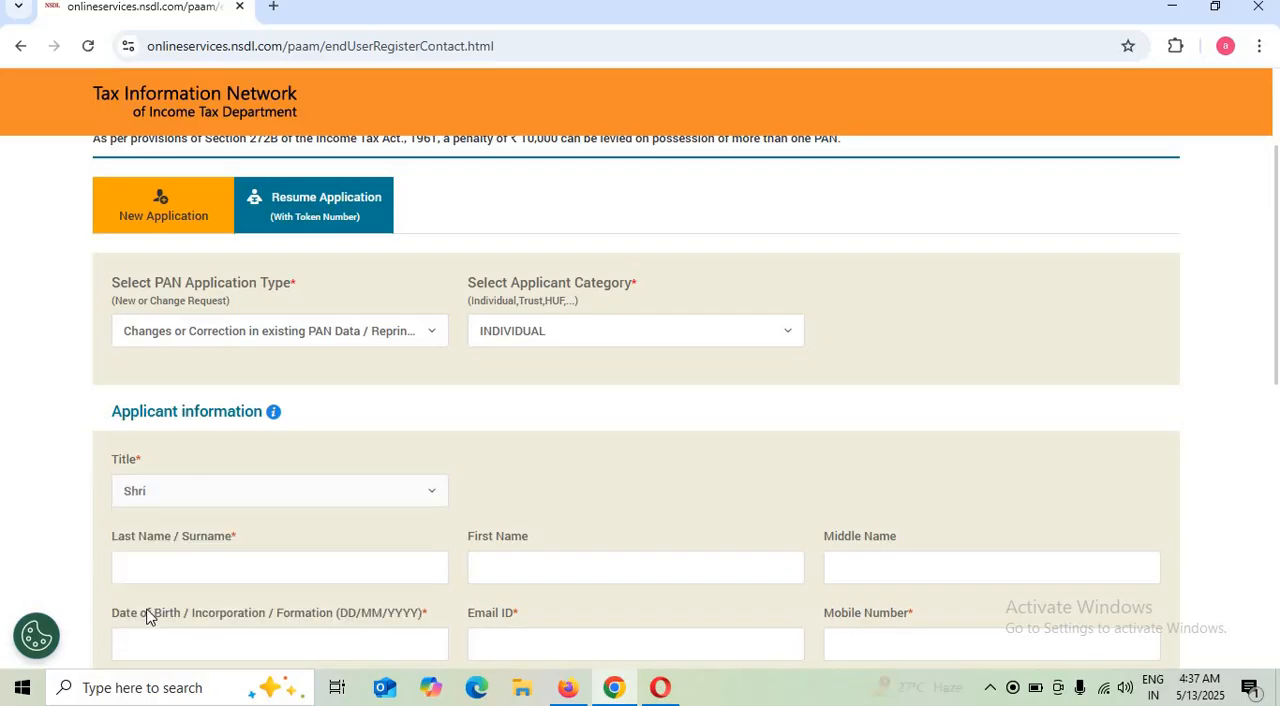
scroll(215, 517, down, 1)
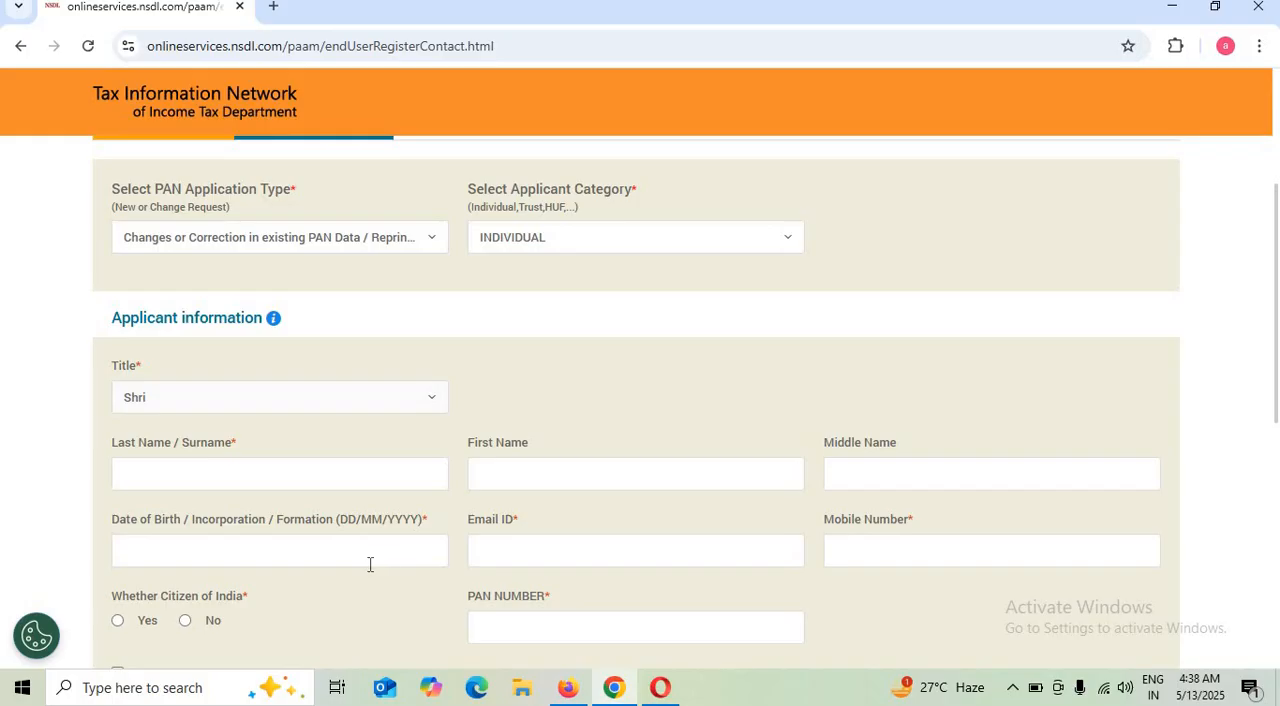
click(195, 557)
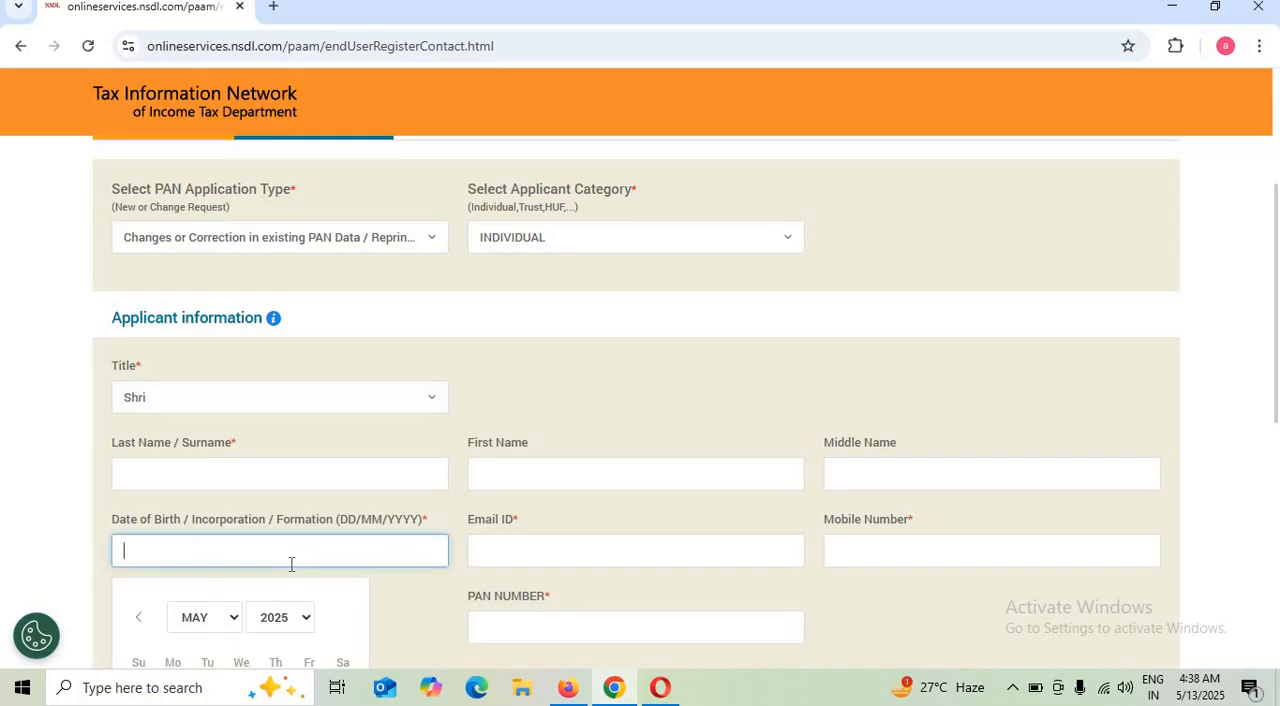
click(499, 541)
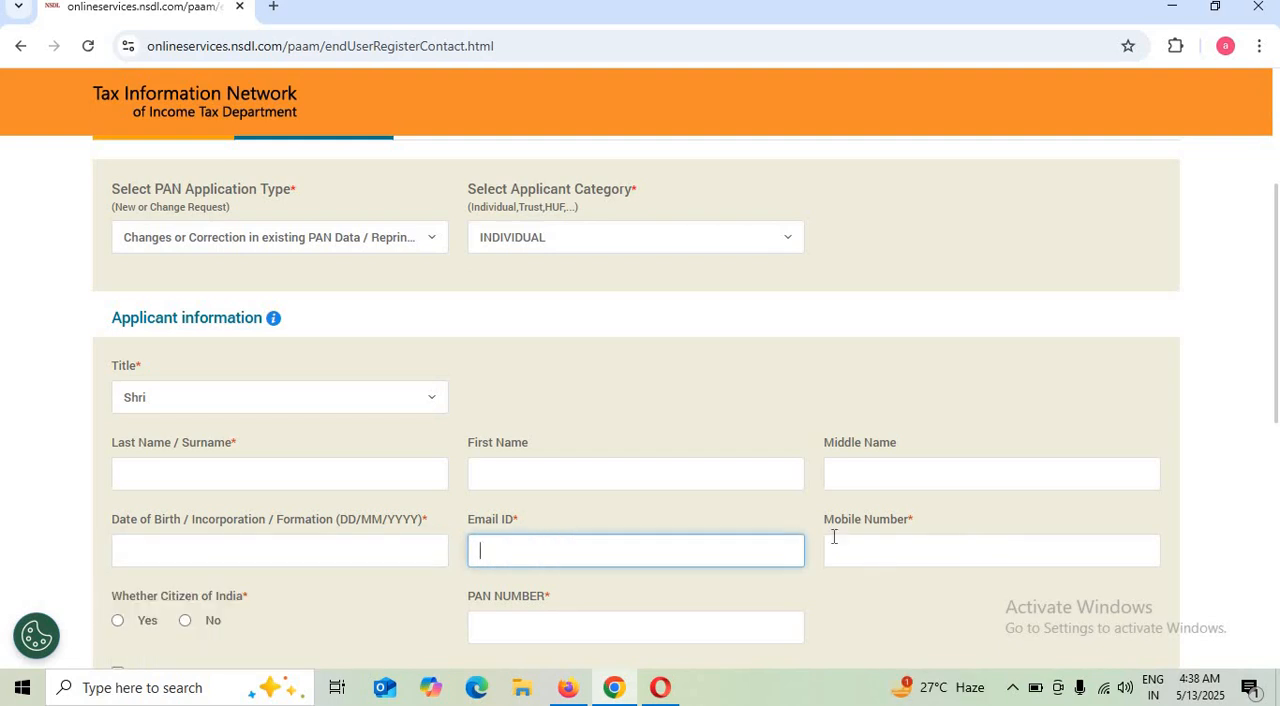
Answer Yes to being a citizen of India and accept the data submission and privacy policy consent
scroll(190, 610, down, 1)
scroll(190, 605, down, 1)
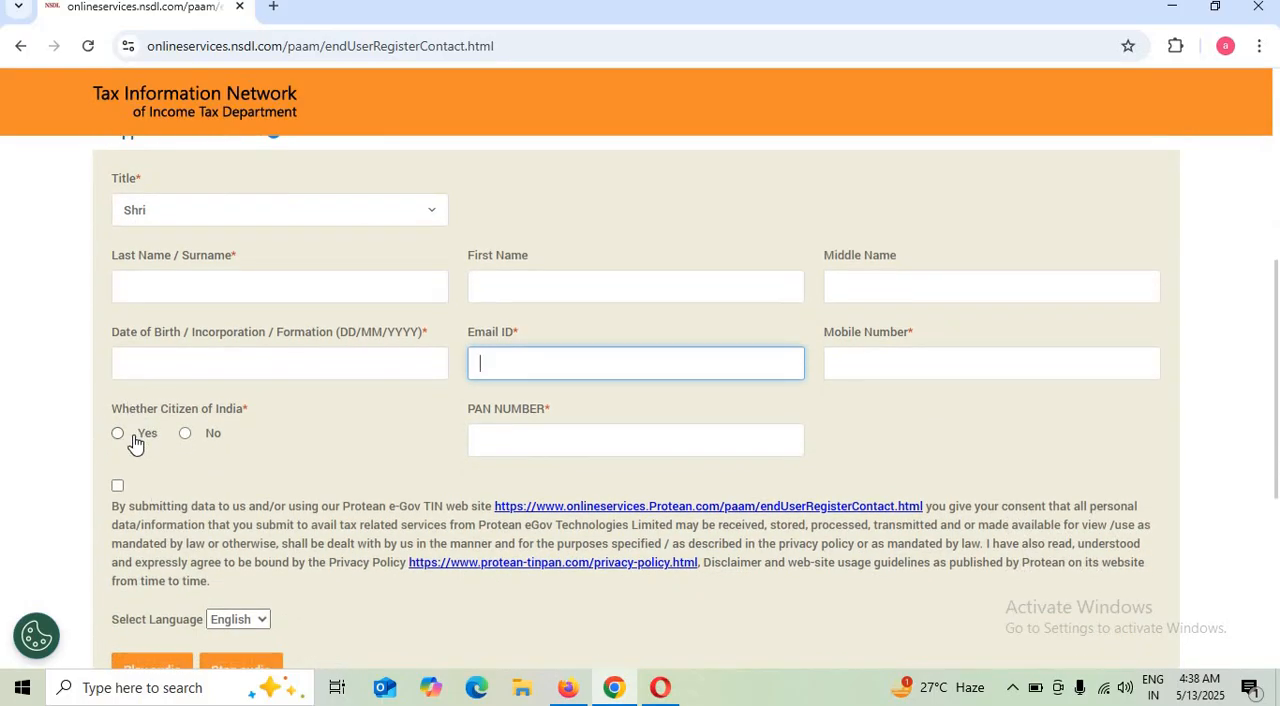
click(118, 434)
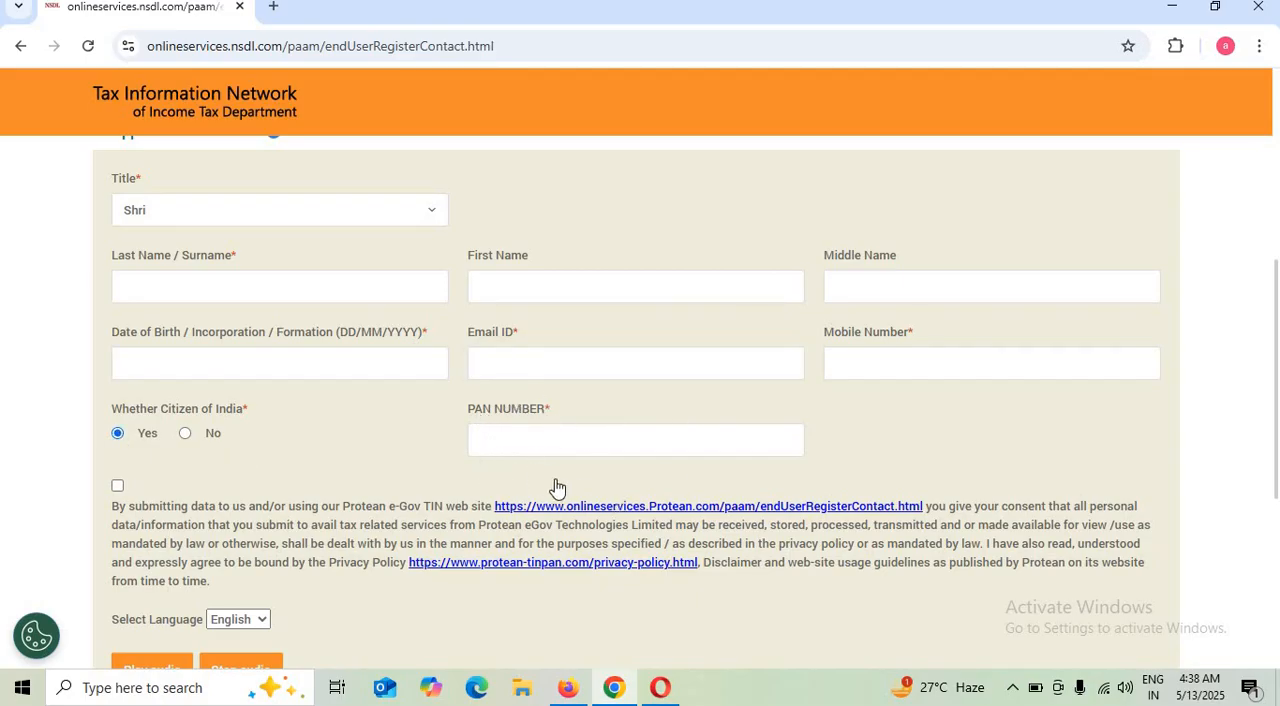
click(117, 487)
scroll(328, 500, down, 1)
scroll(328, 500, down, 1)
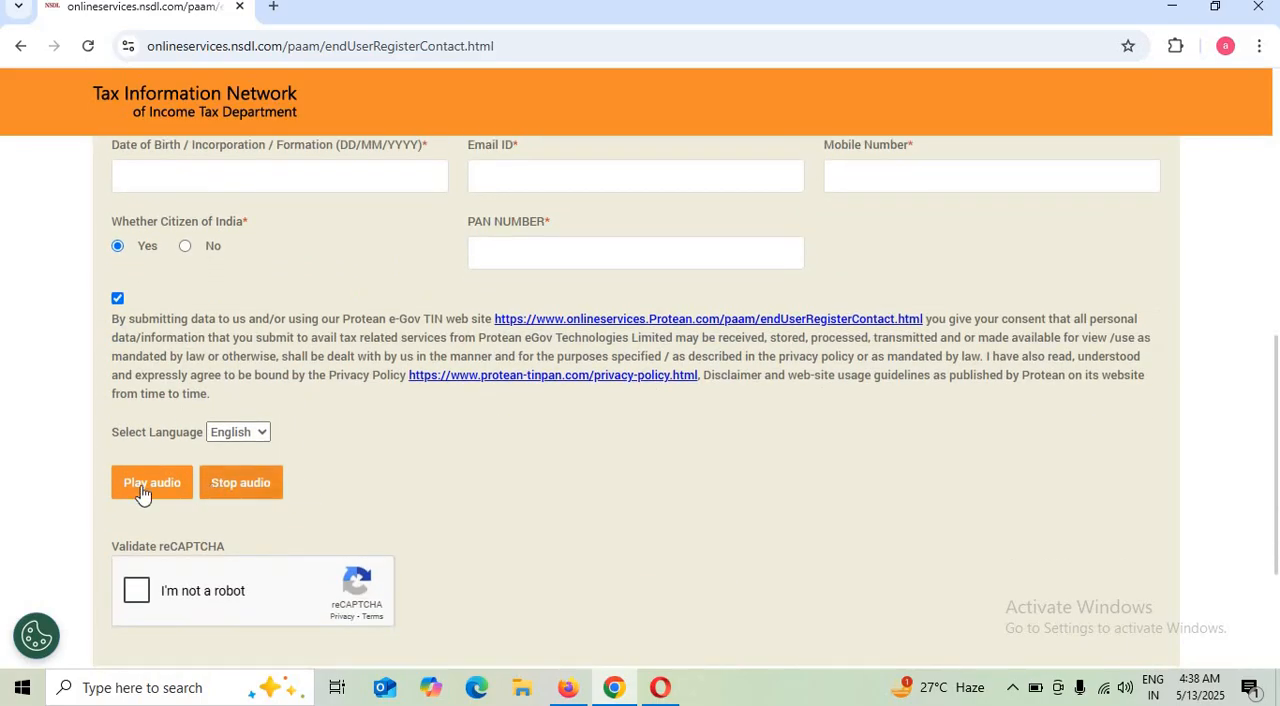
scroll(138, 592, down, 1)
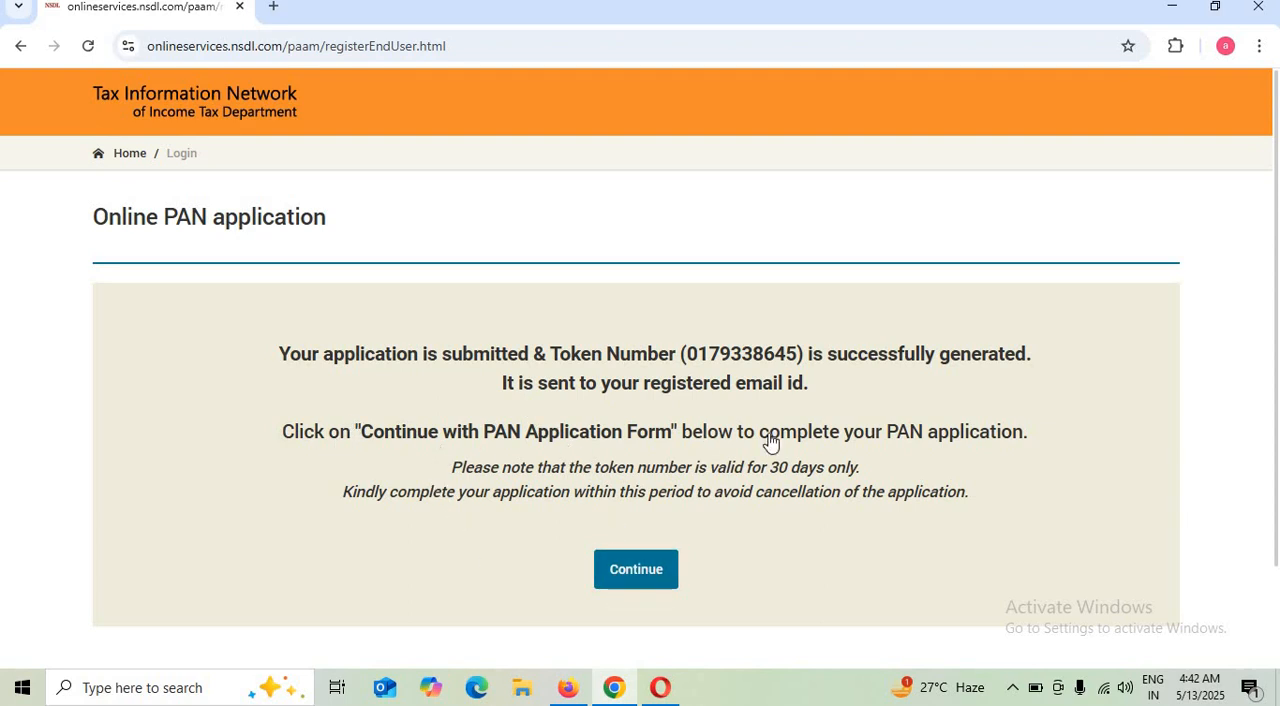
Continue to the PAN application form and choose to submit scanned images through e-Sign
click(638, 571)
click(646, 571)
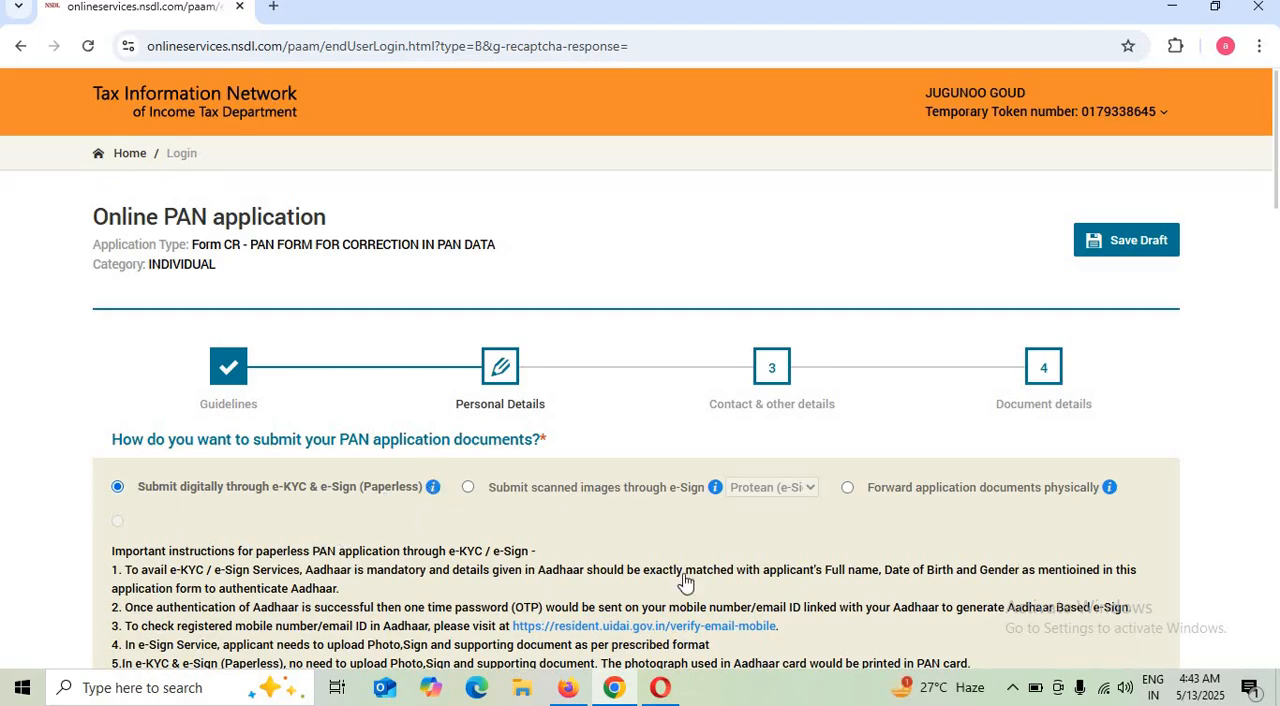
click(530, 490)
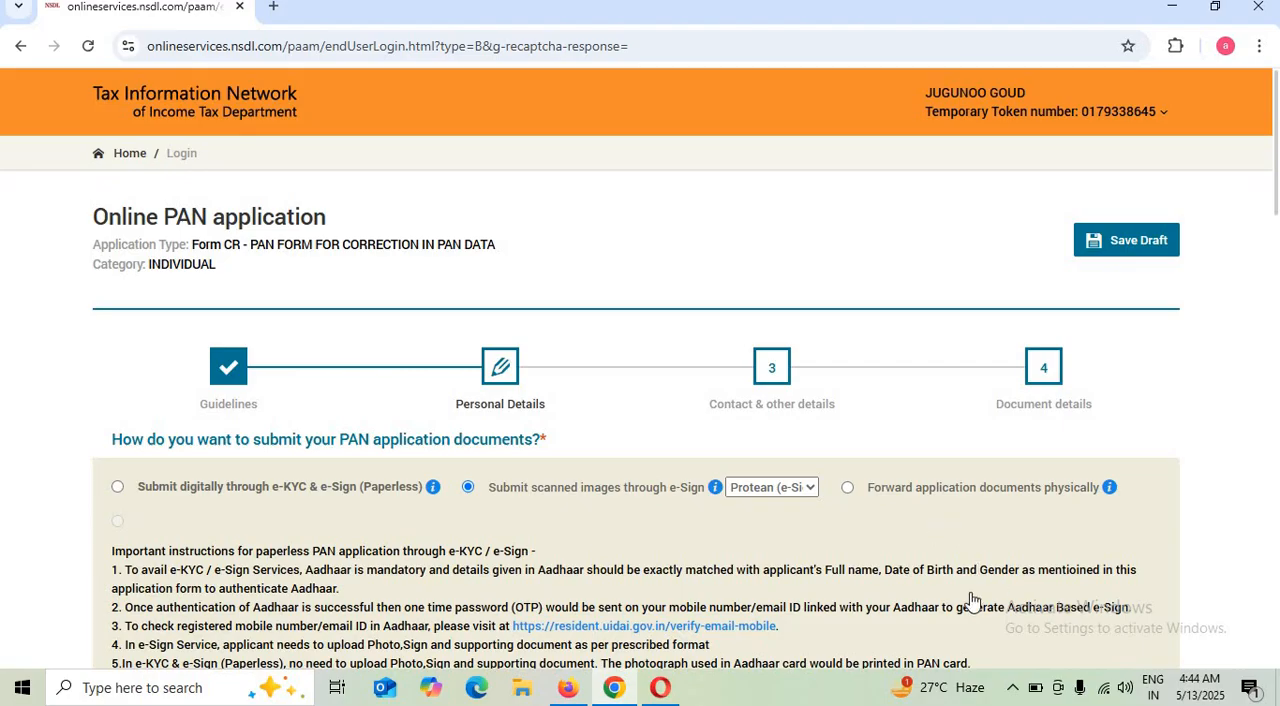
Mark the Full Name of the Applicant for correction and dismiss the save reminder
scroll(760, 385, down, 2)
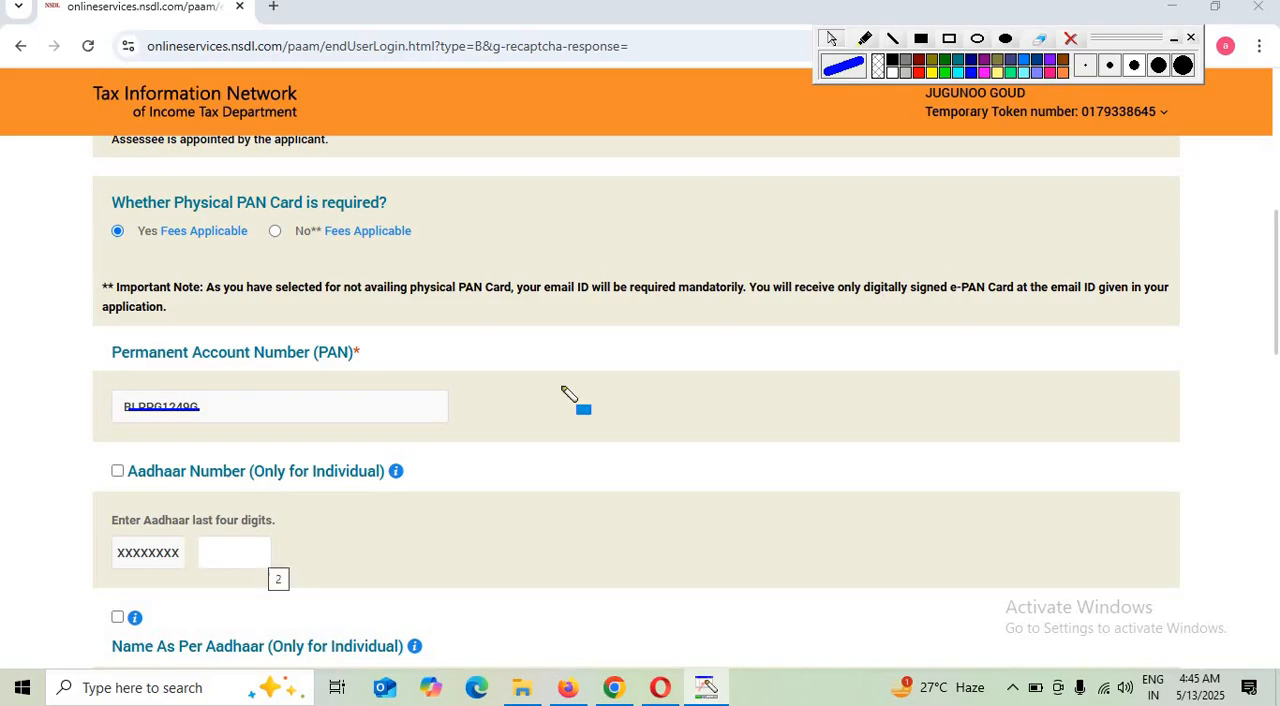
scroll(571, 400, down, 5)
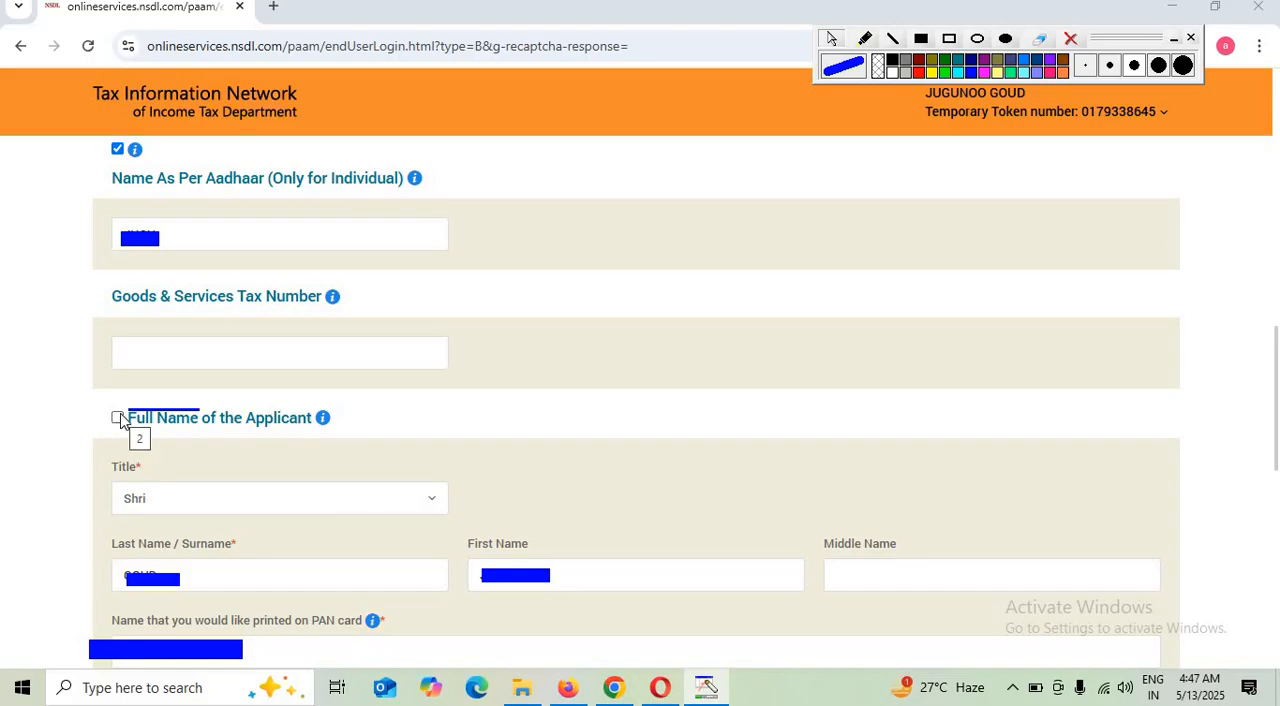
click(118, 418)
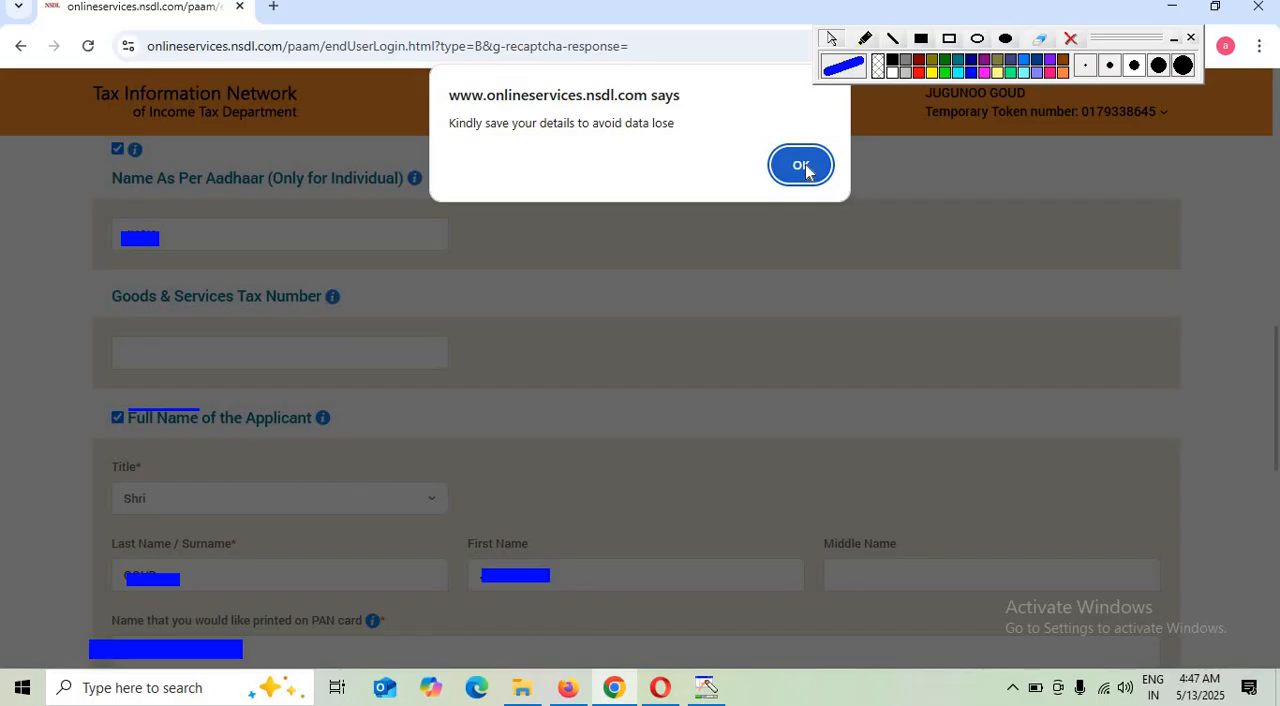
click(801, 166)
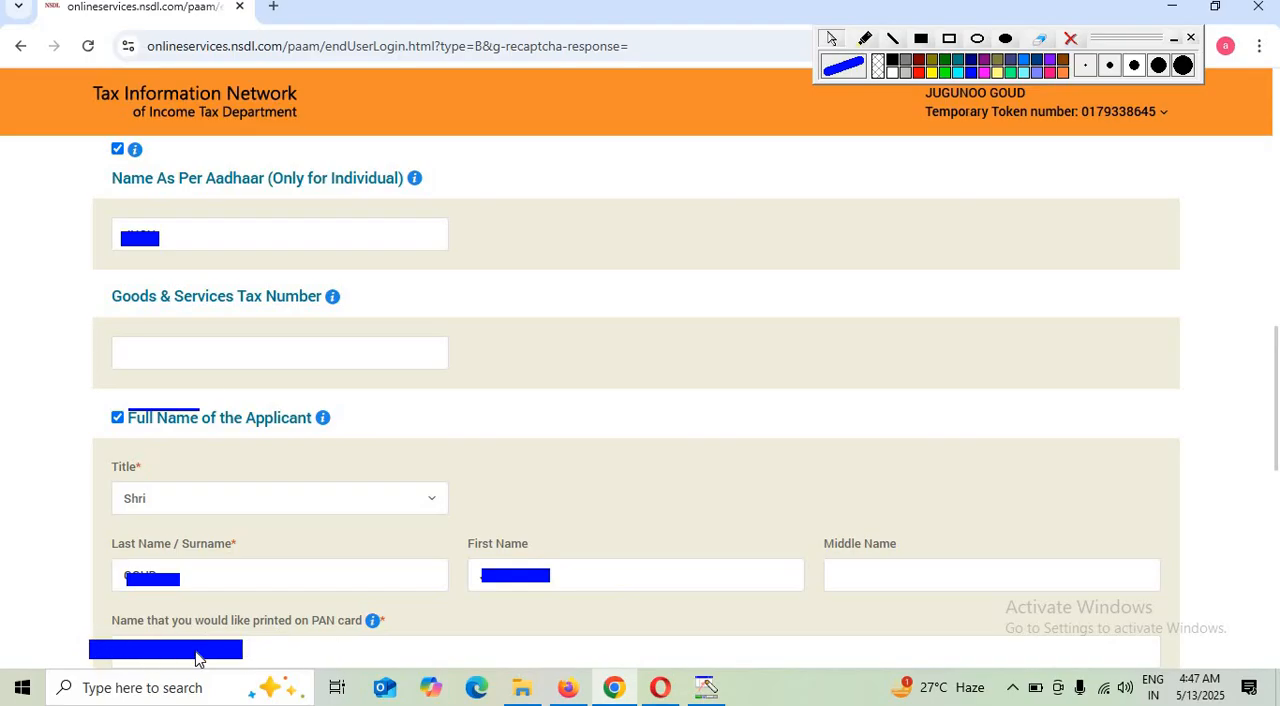
Set the applicant's gender to Male
scroll(196, 658, down, 10)
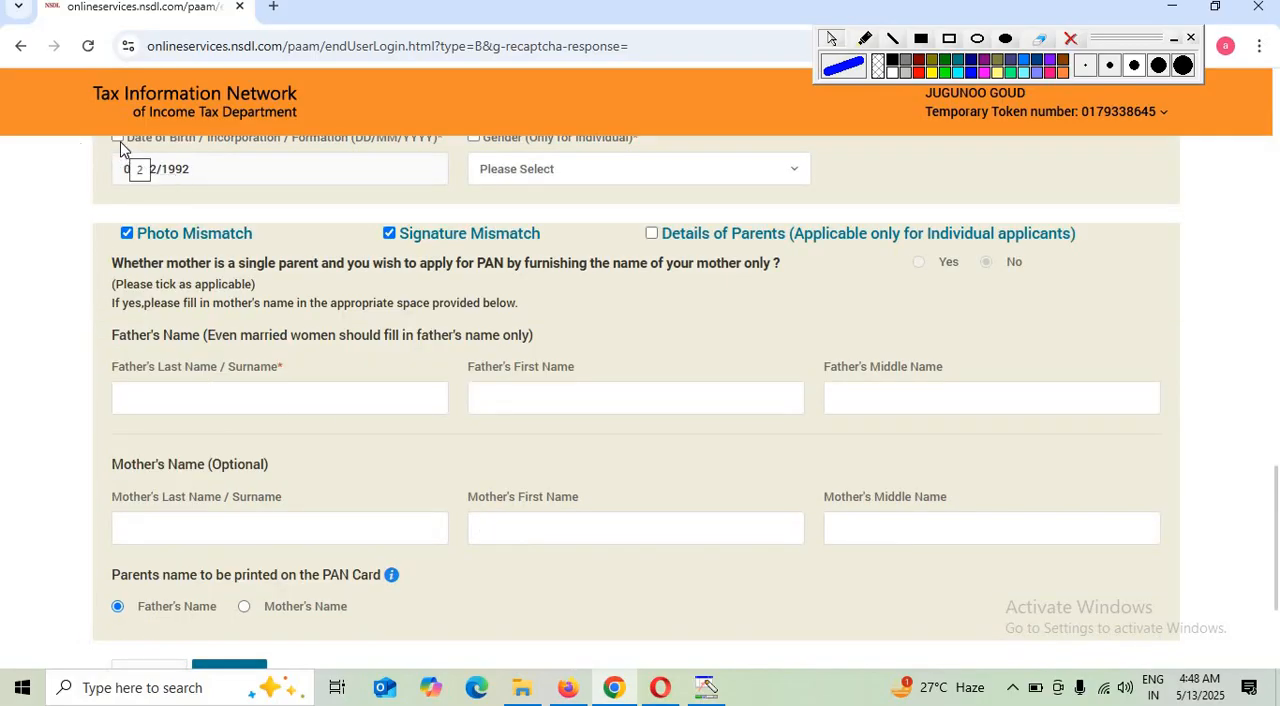
click(520, 176)
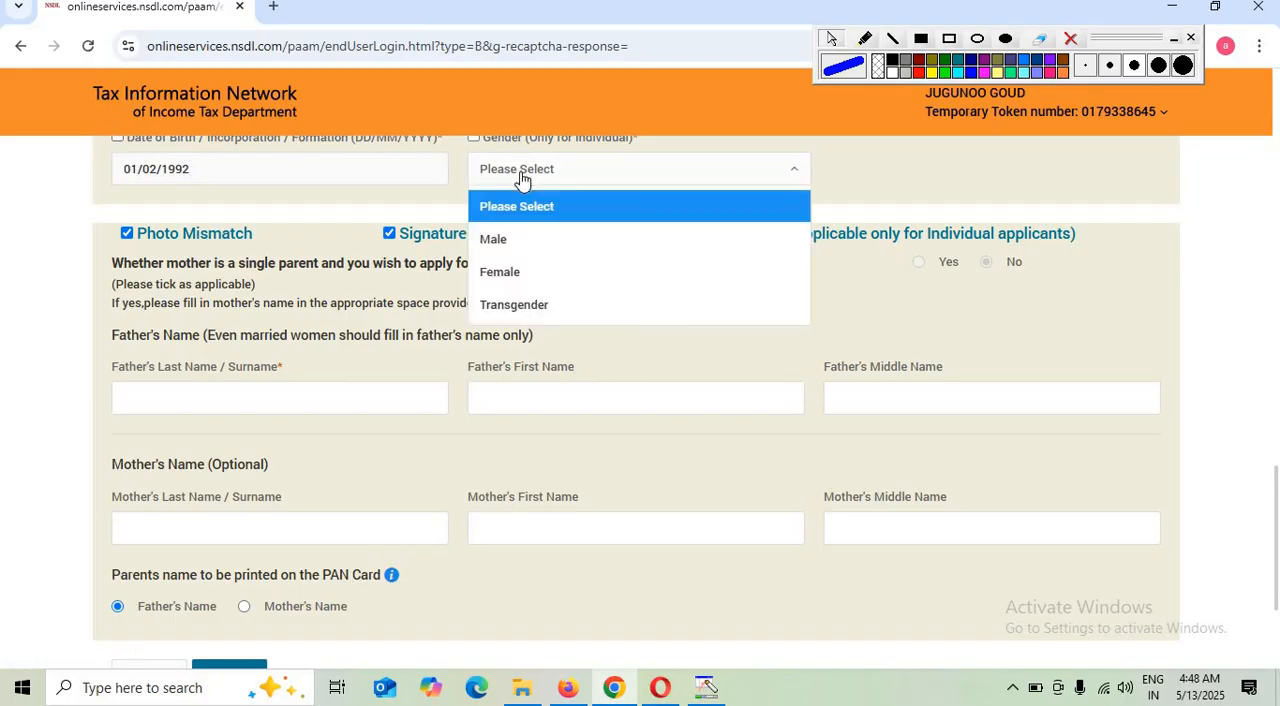
click(515, 246)
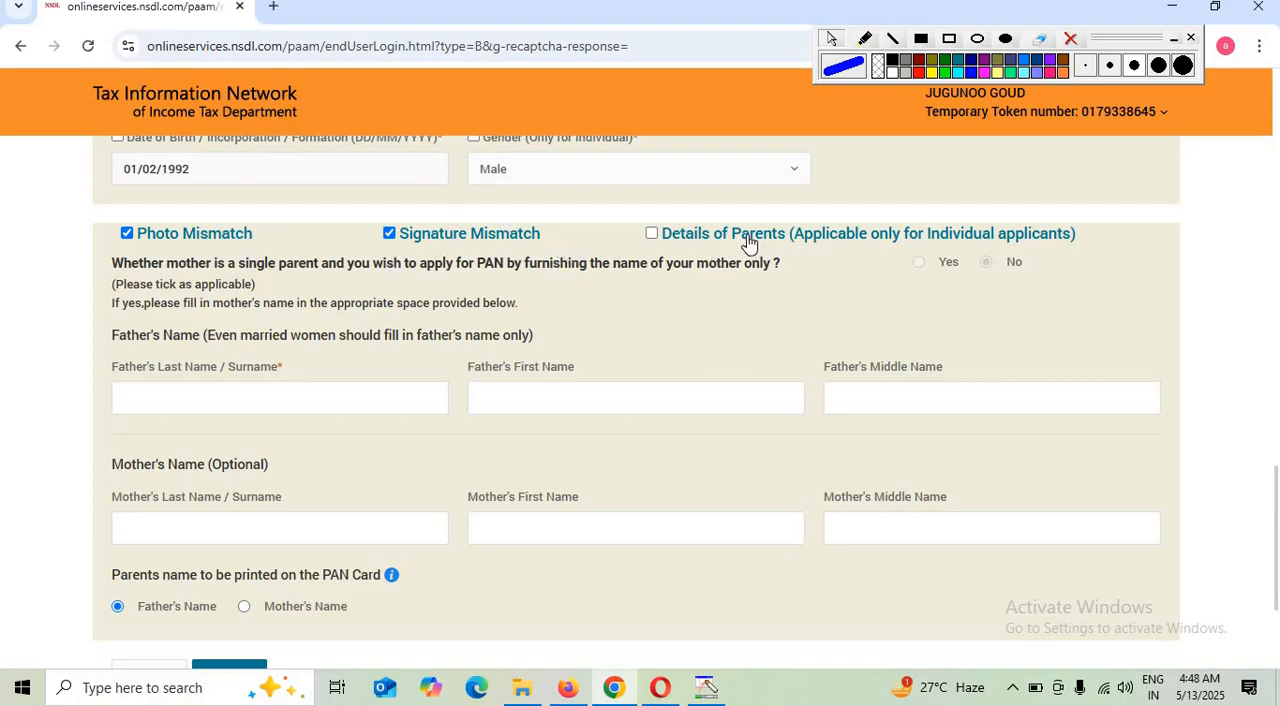
Mark Details of Parents for correction and activate the father's last name and first name fields
click(651, 236)
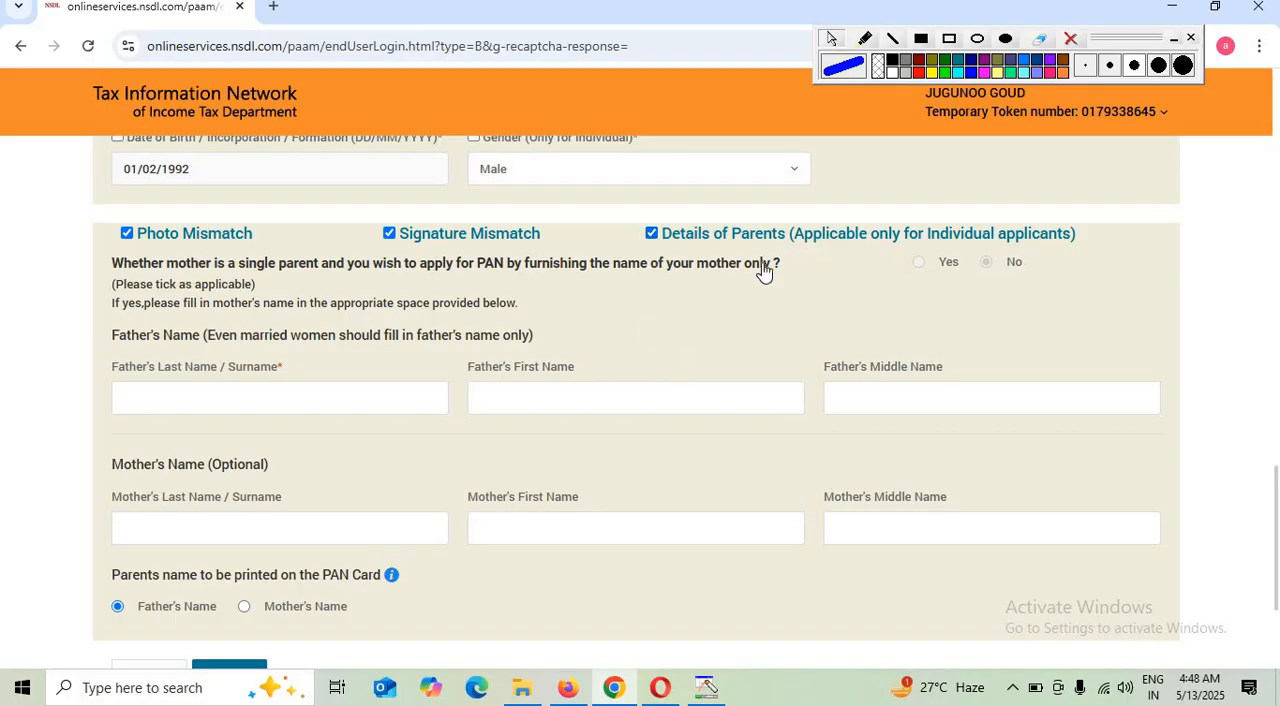
click(138, 397)
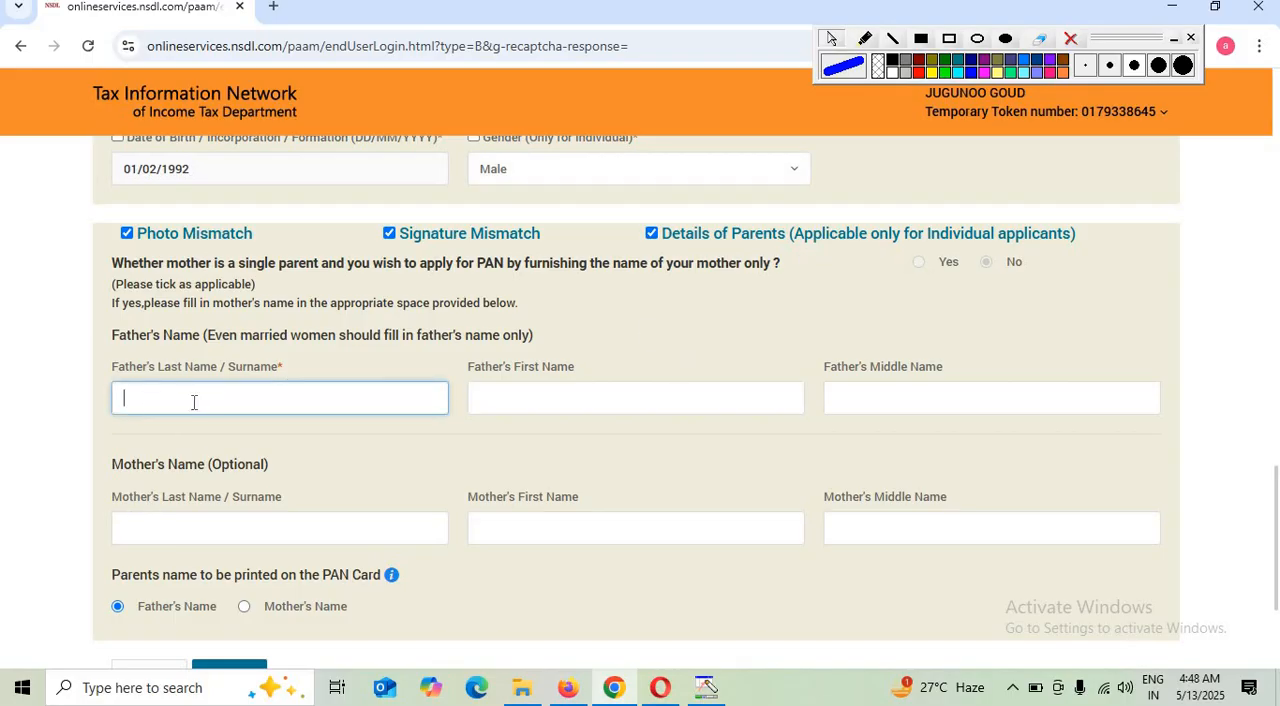
click(628, 386)
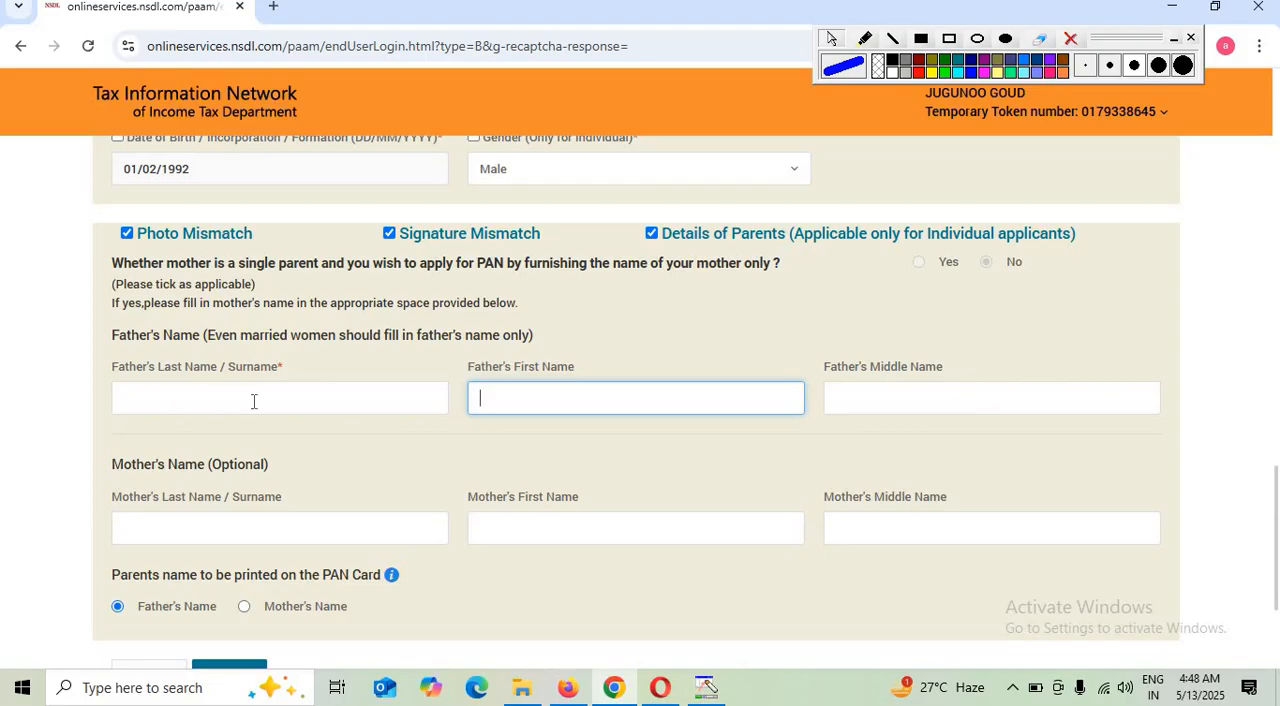
scroll(254, 400, down, 1)
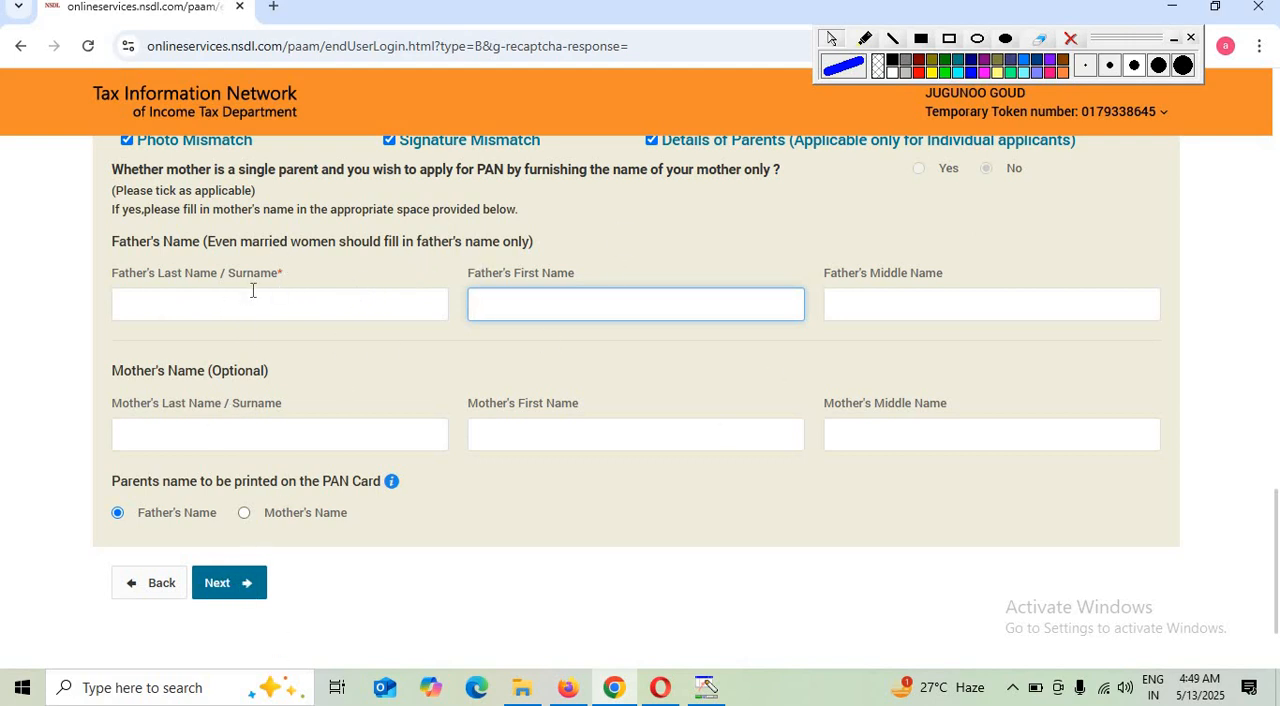
click(222, 298)
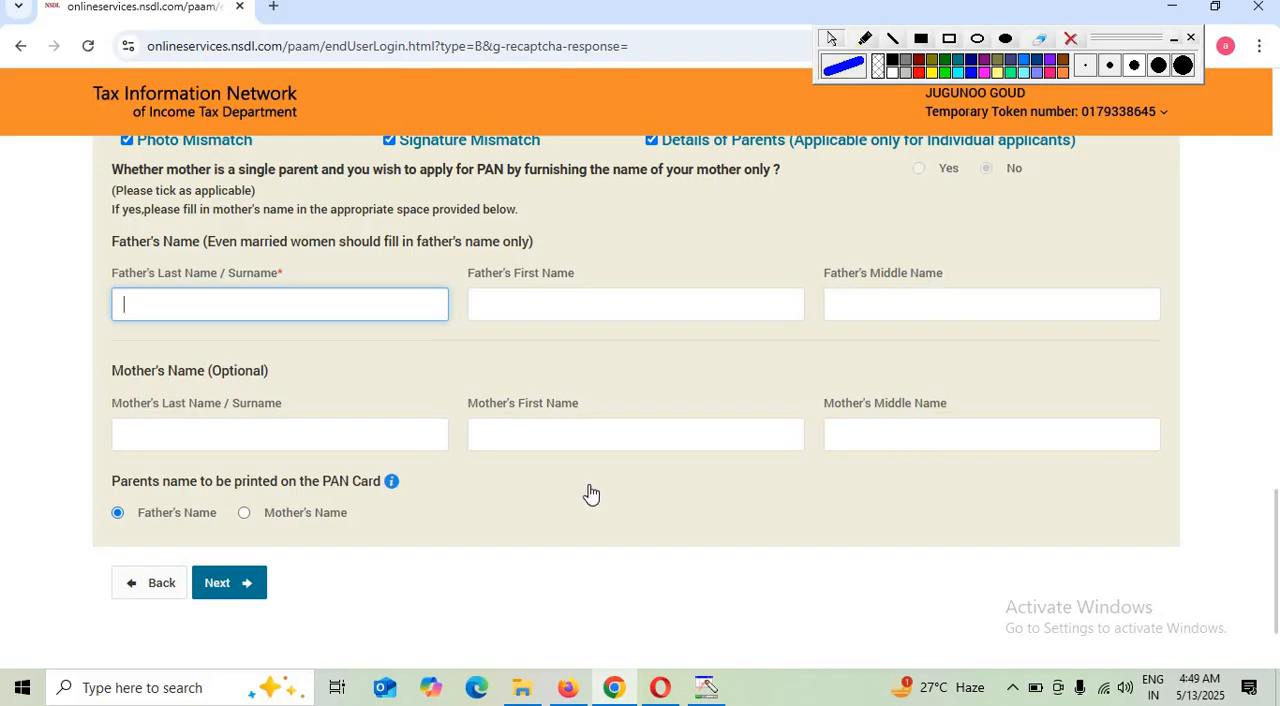
Proceed to the contact and other details section and choose Residence as the address for communication
click(229, 583)
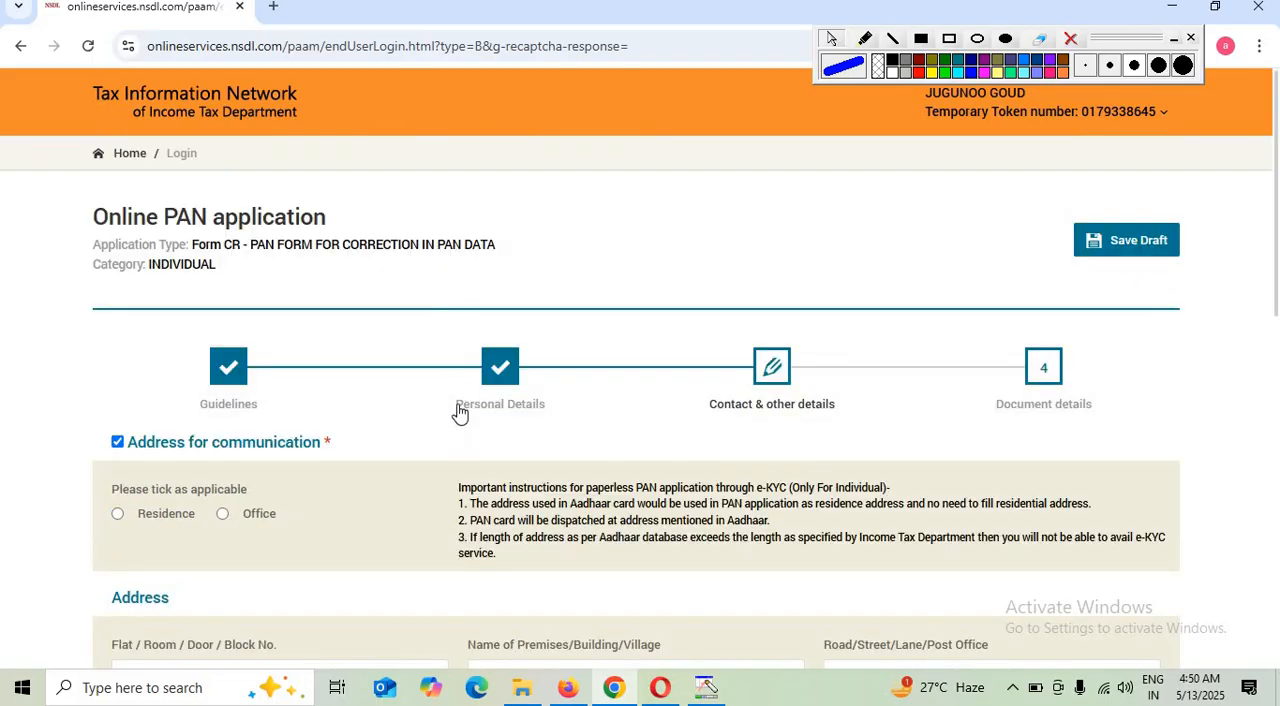
scroll(457, 414, down, 1)
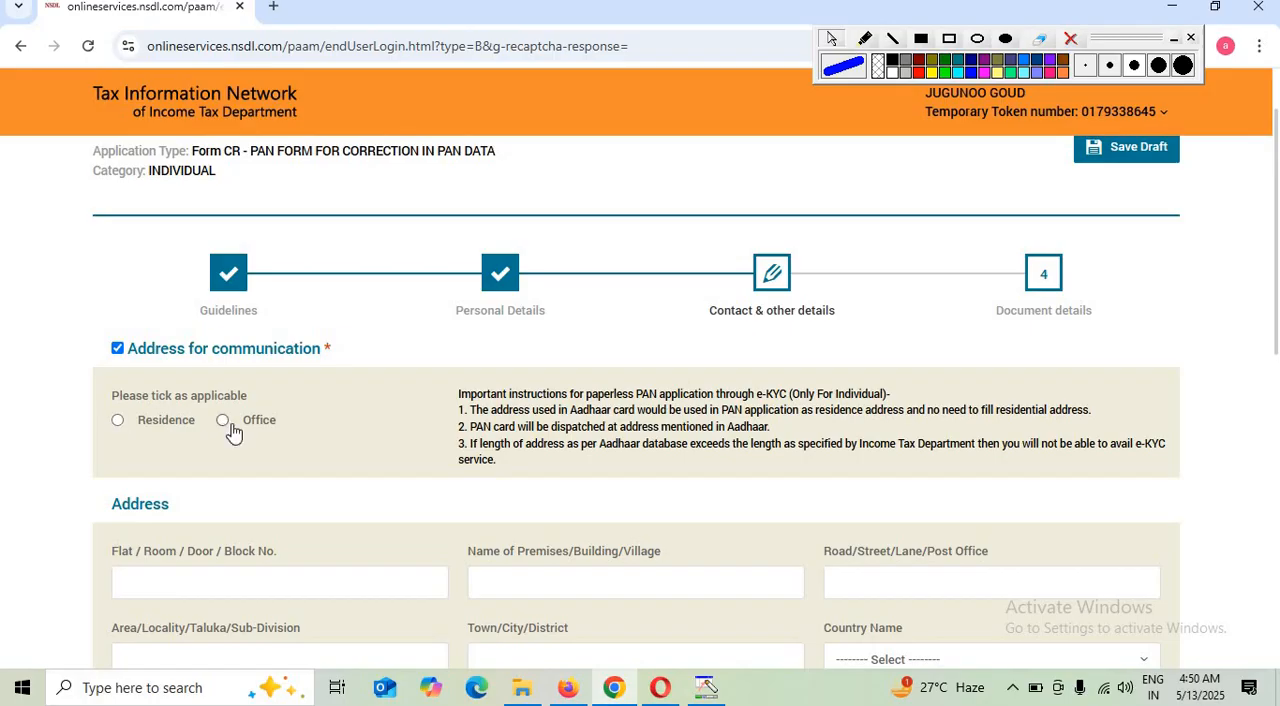
click(118, 422)
Set the residence address's country to INDIA and its state to UTTAR PRADESH
scroll(295, 500, down, 1)
scroll(297, 492, down, 1)
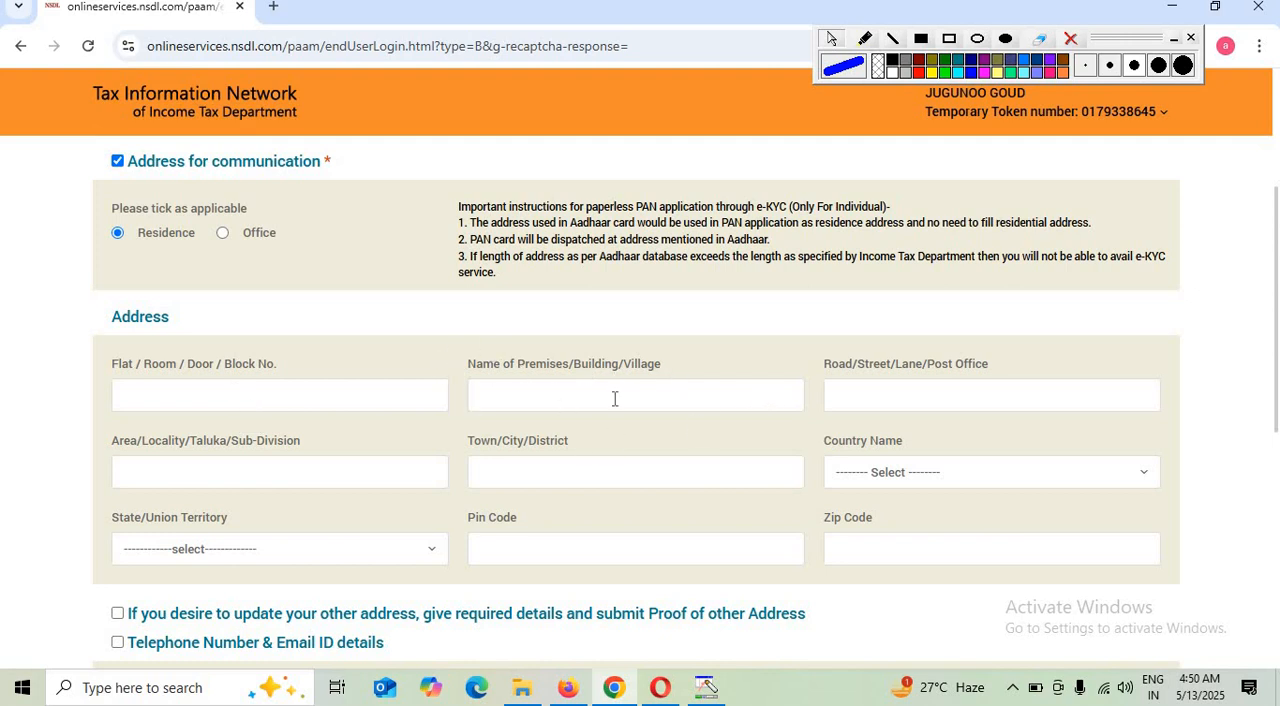
click(917, 405)
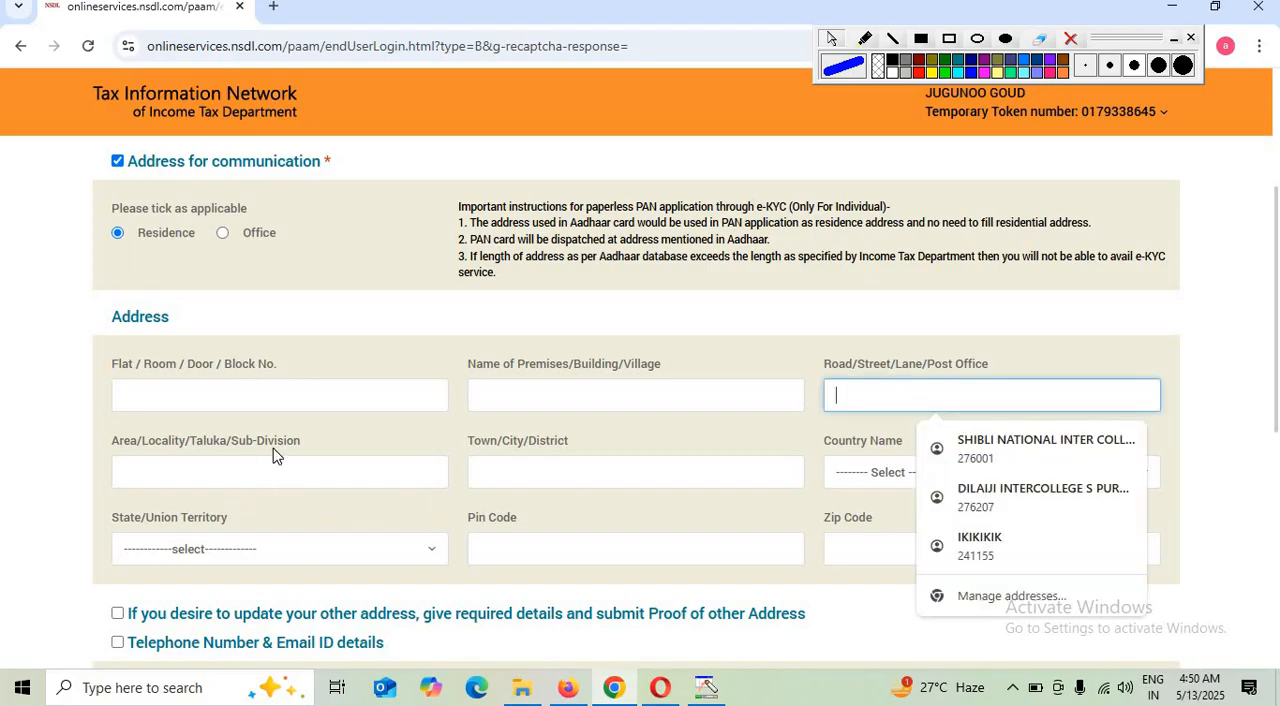
click(186, 471)
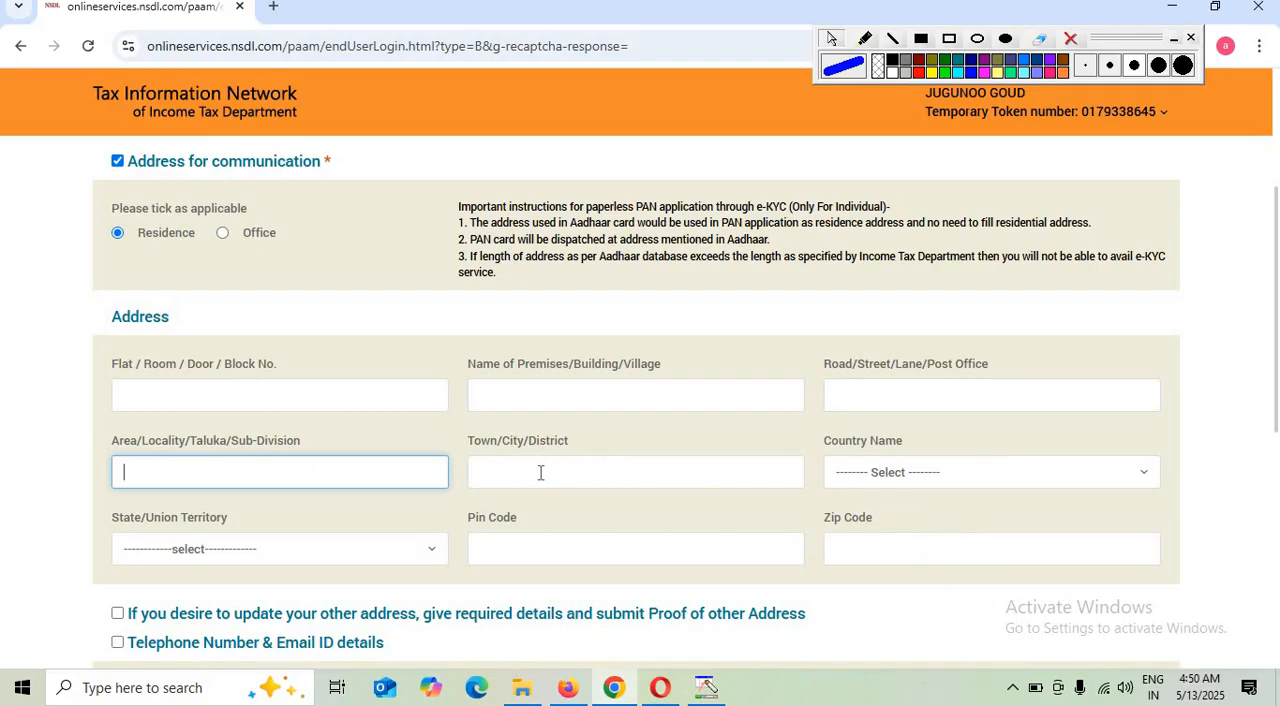
click(618, 473)
click(905, 476)
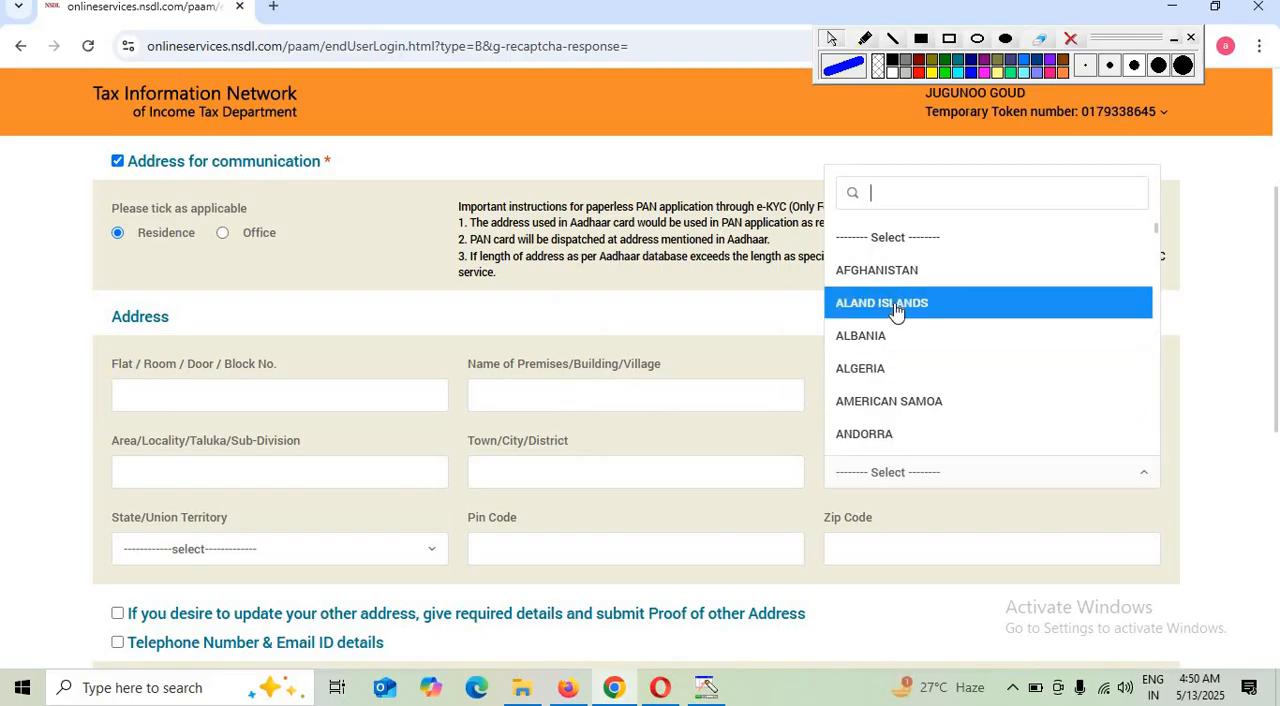
text(ind)
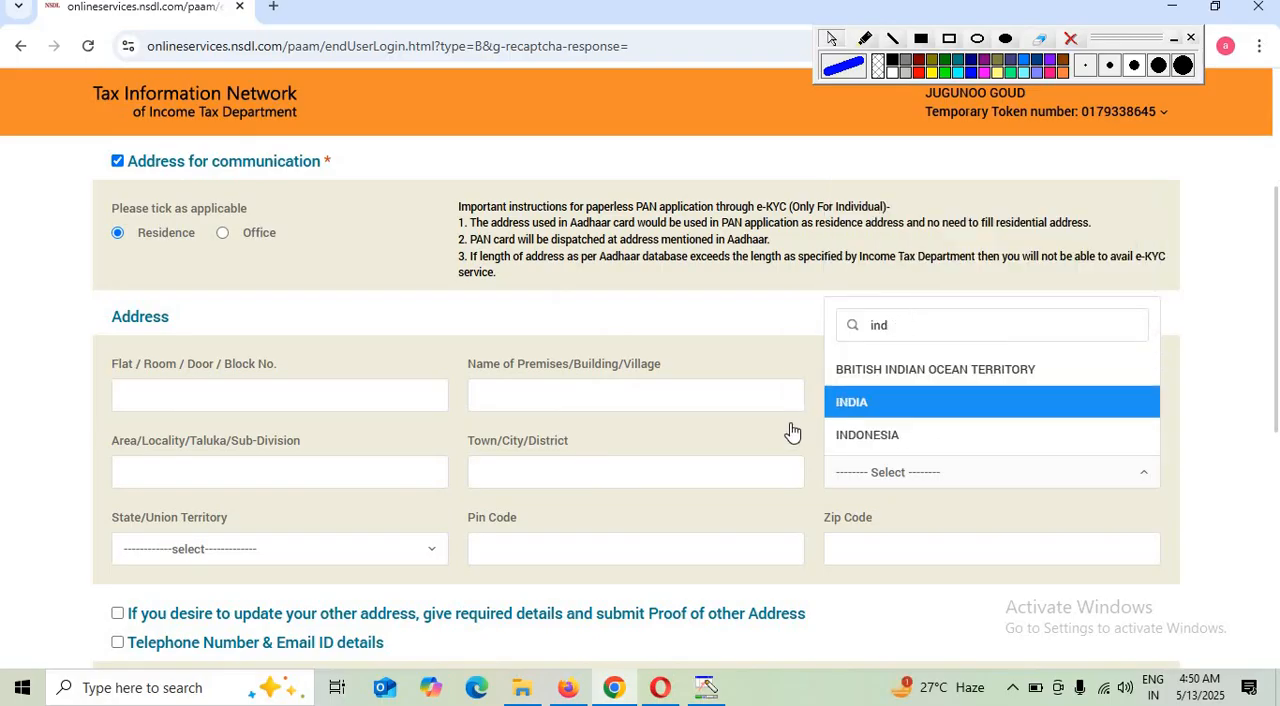
click(835, 408)
click(166, 561)
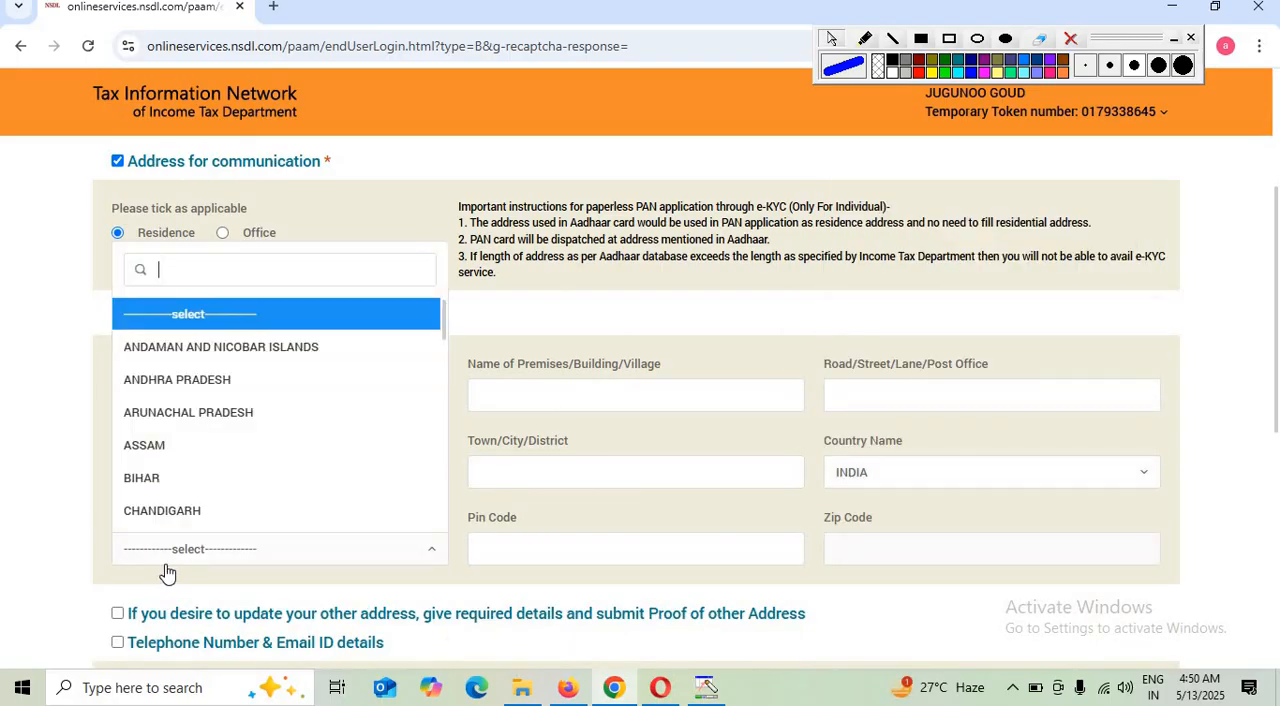
text(utt)
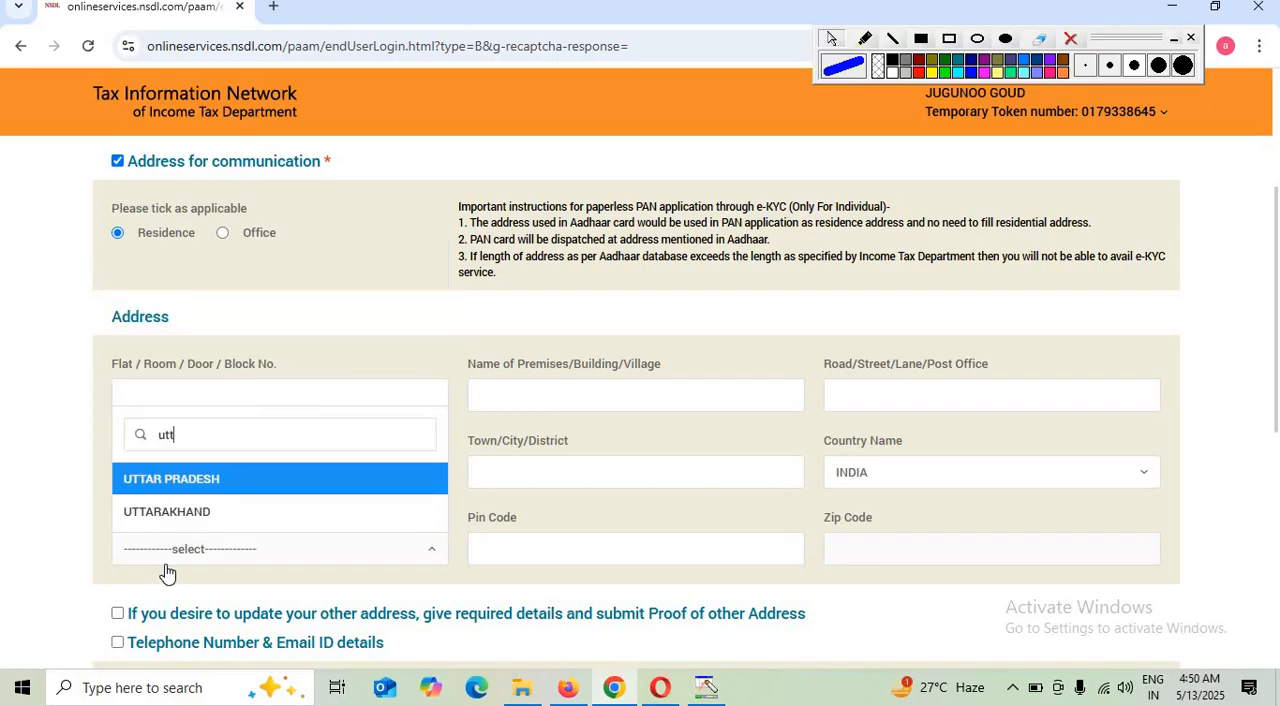
click(209, 482)
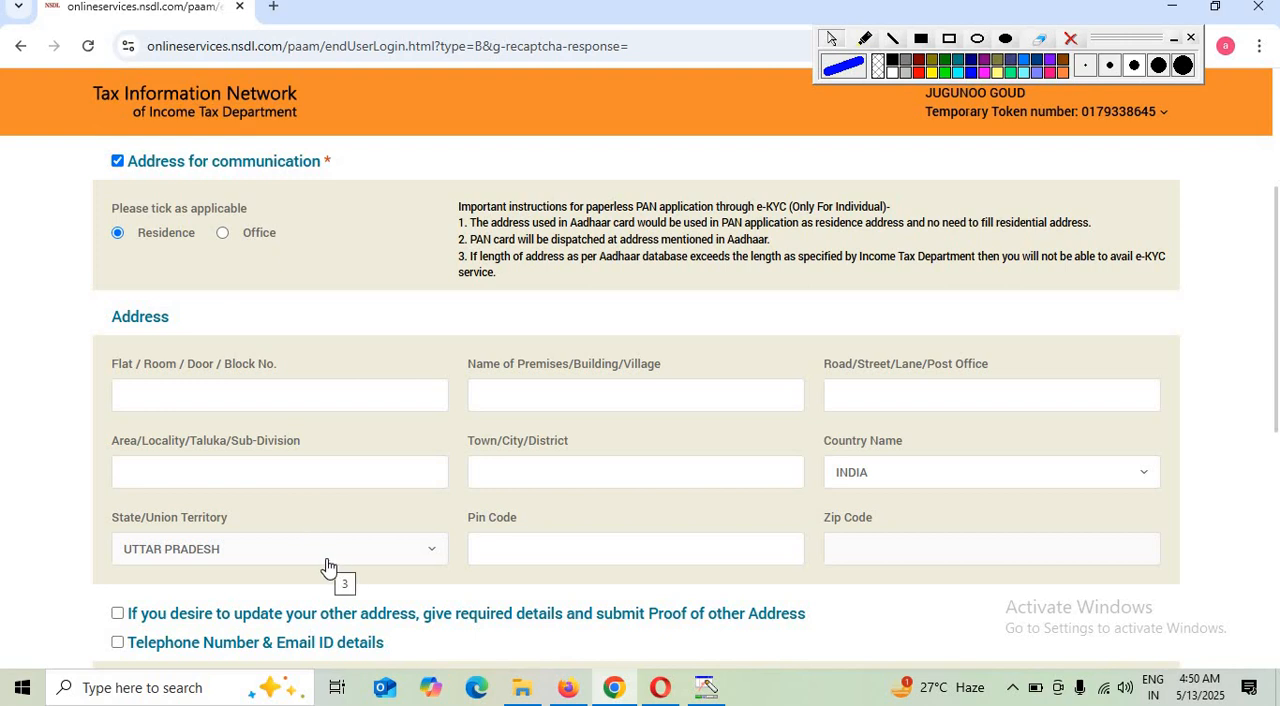
Set the telephone country code to INDIA (91) and proceed to the document details section
scroll(329, 567, down, 3)
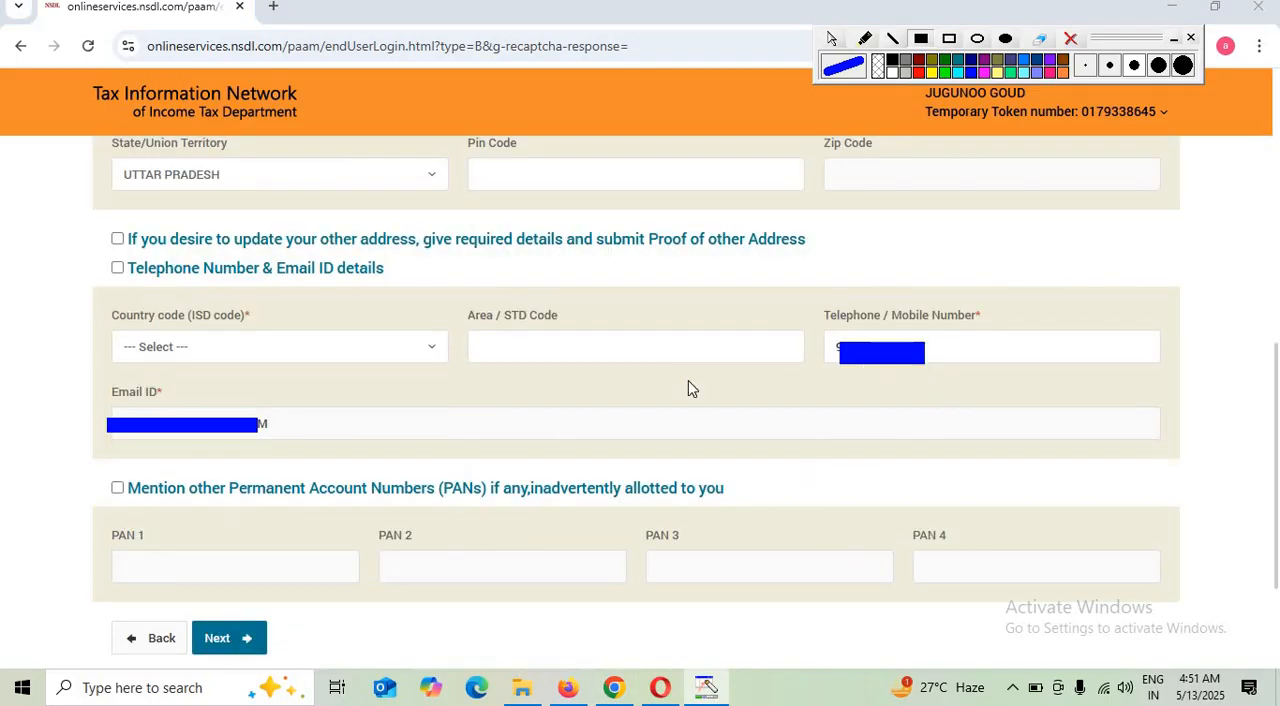
click(219, 352)
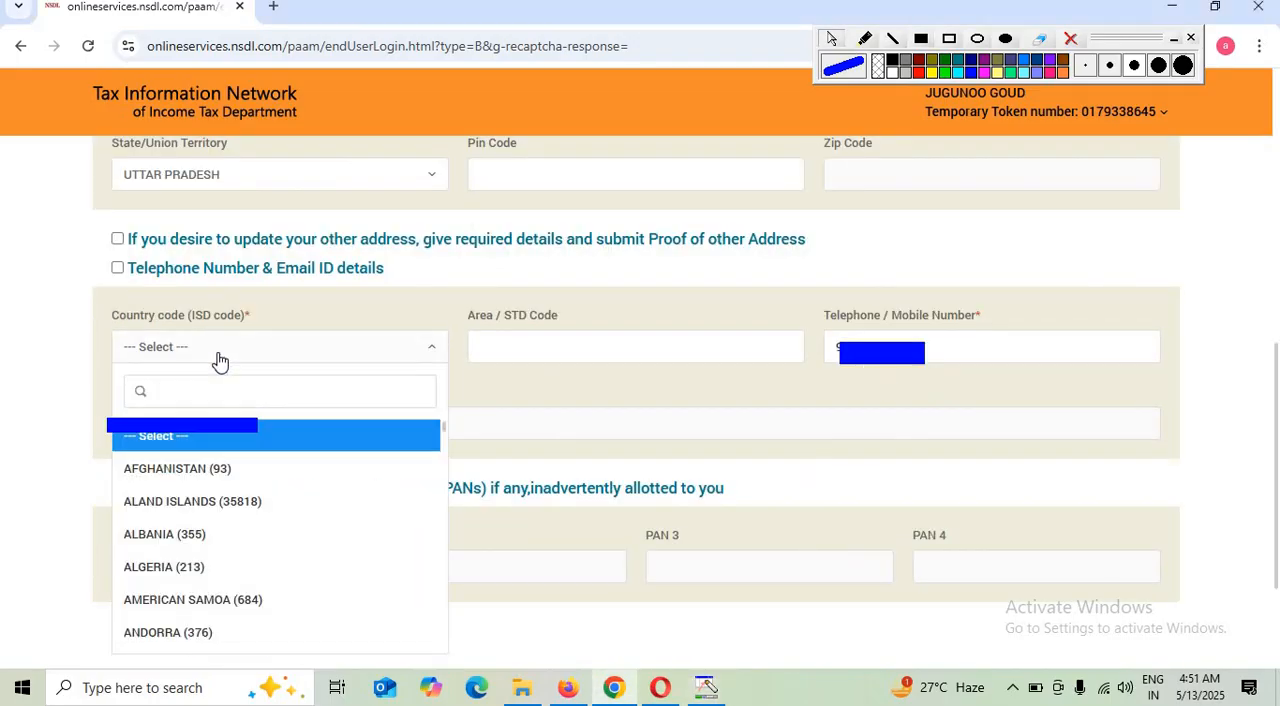
text(ind)
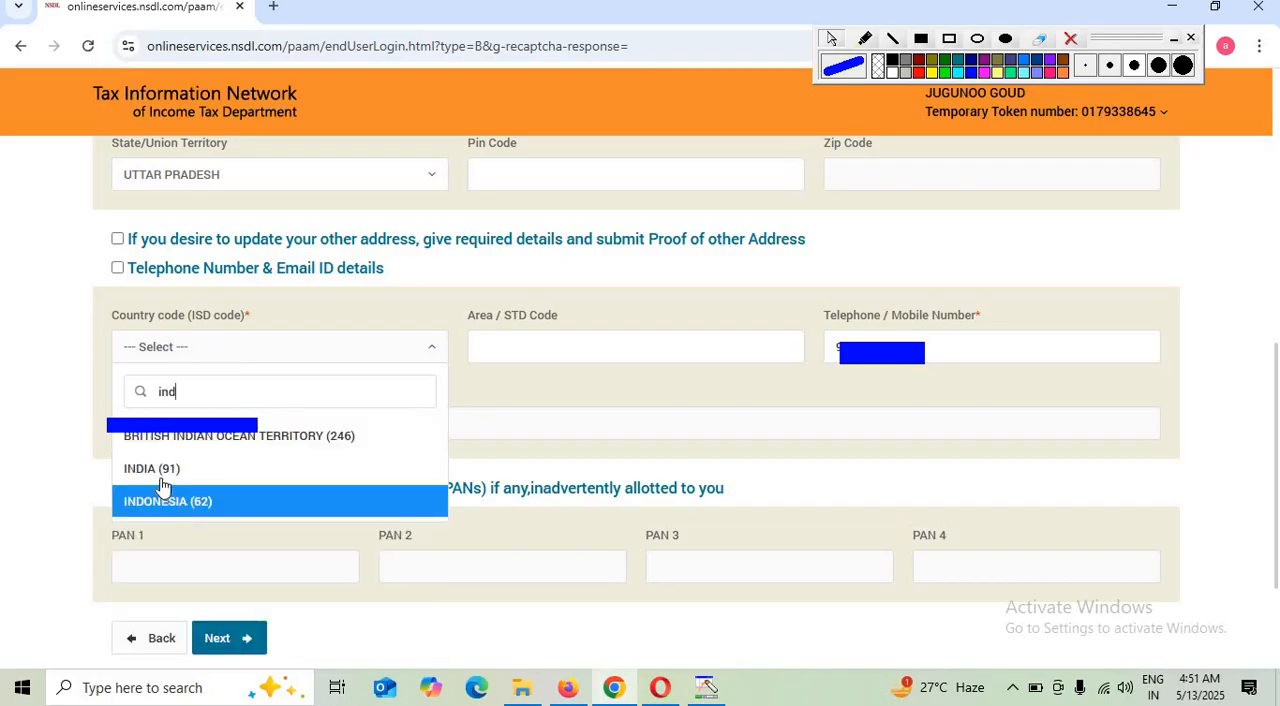
click(161, 470)
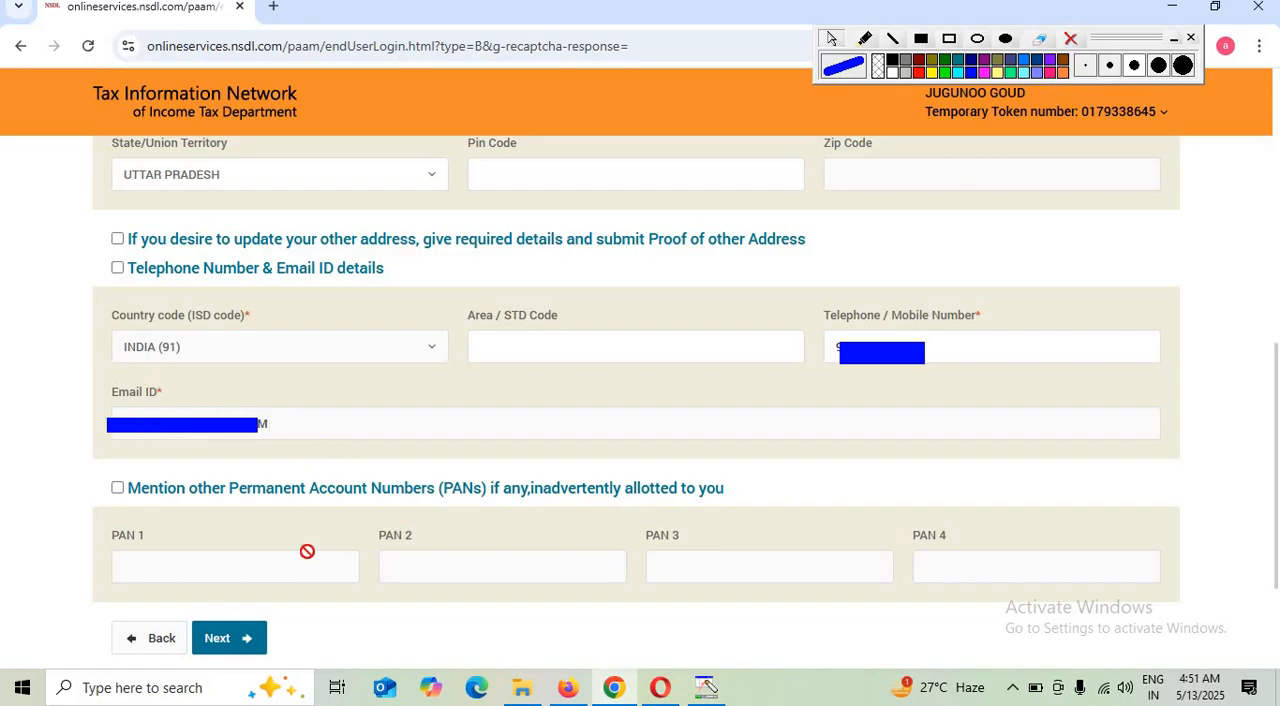
click(228, 638)
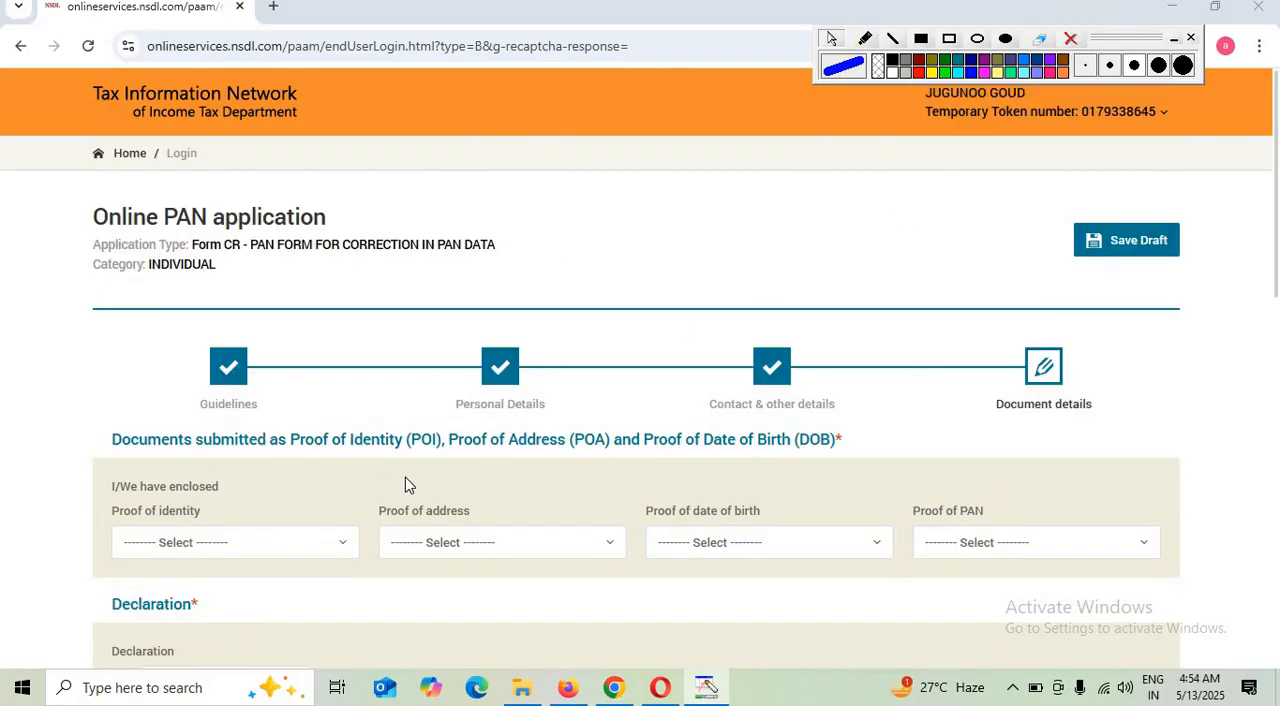
Choose the AADHAAR Card issued by the Unique Identification Authority of India as proof of identity and proof of address
scroll(254, 470, down, 1)
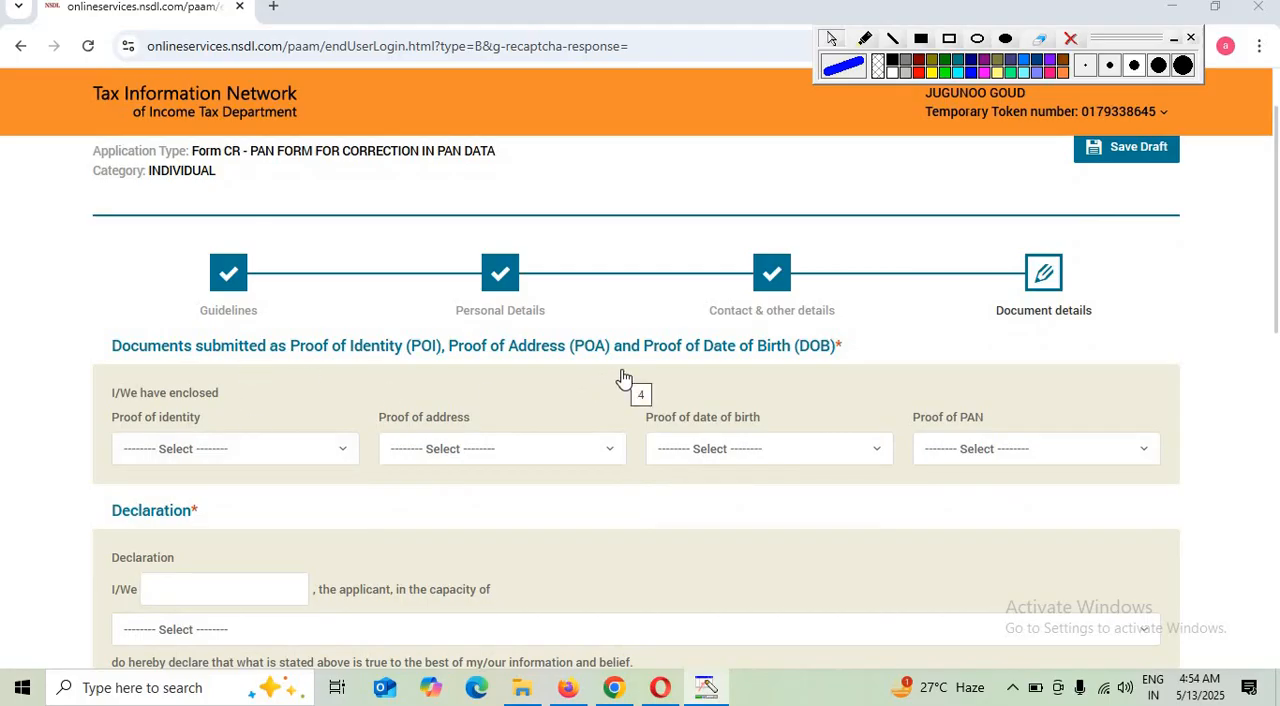
click(182, 452)
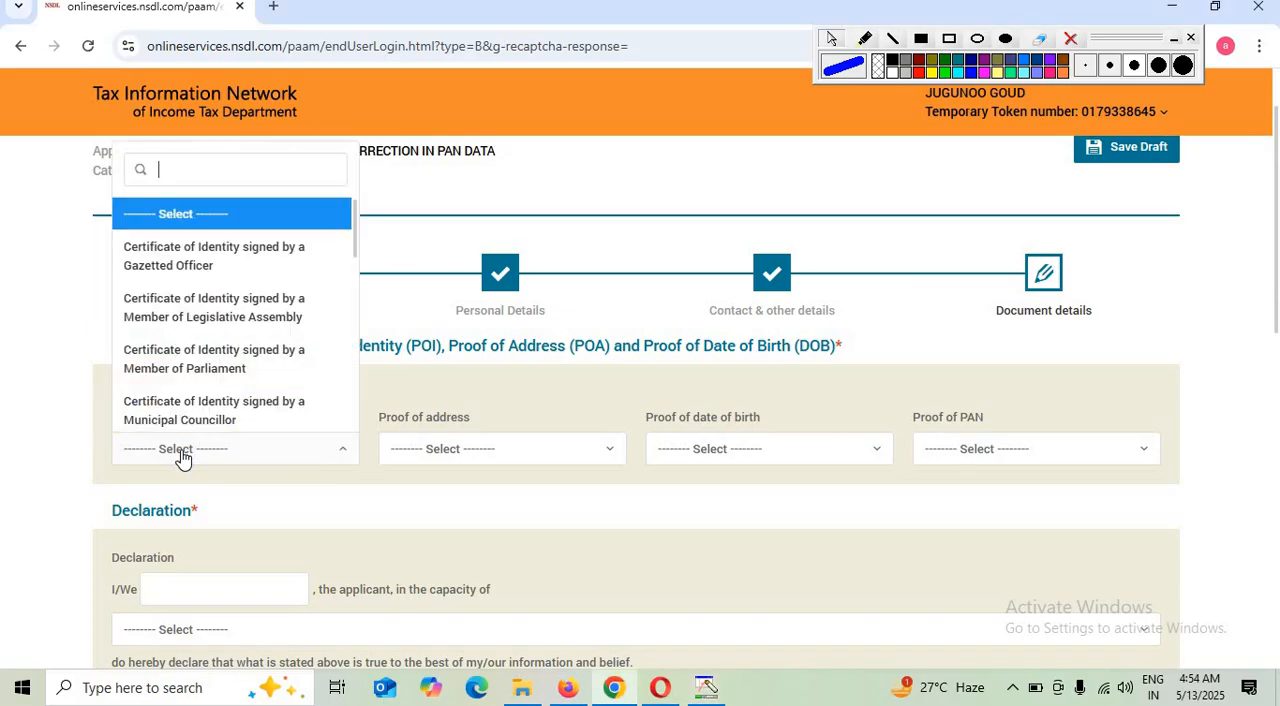
text(aa)
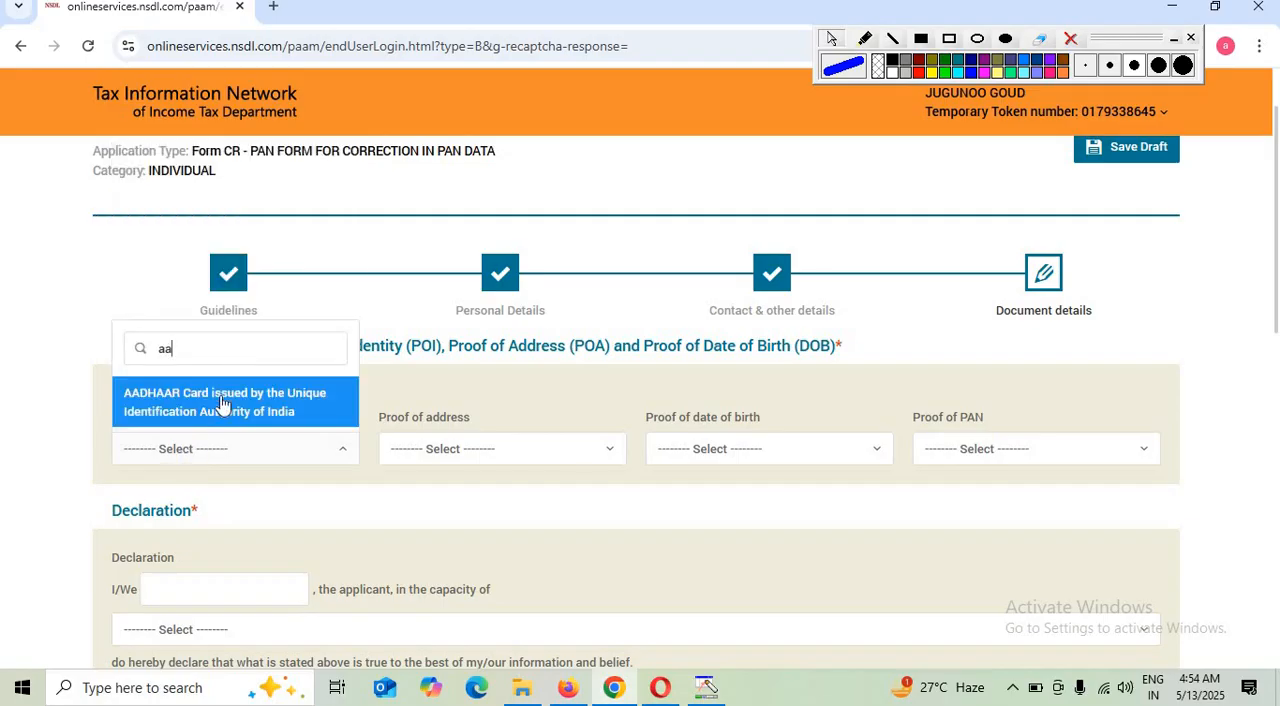
click(223, 403)
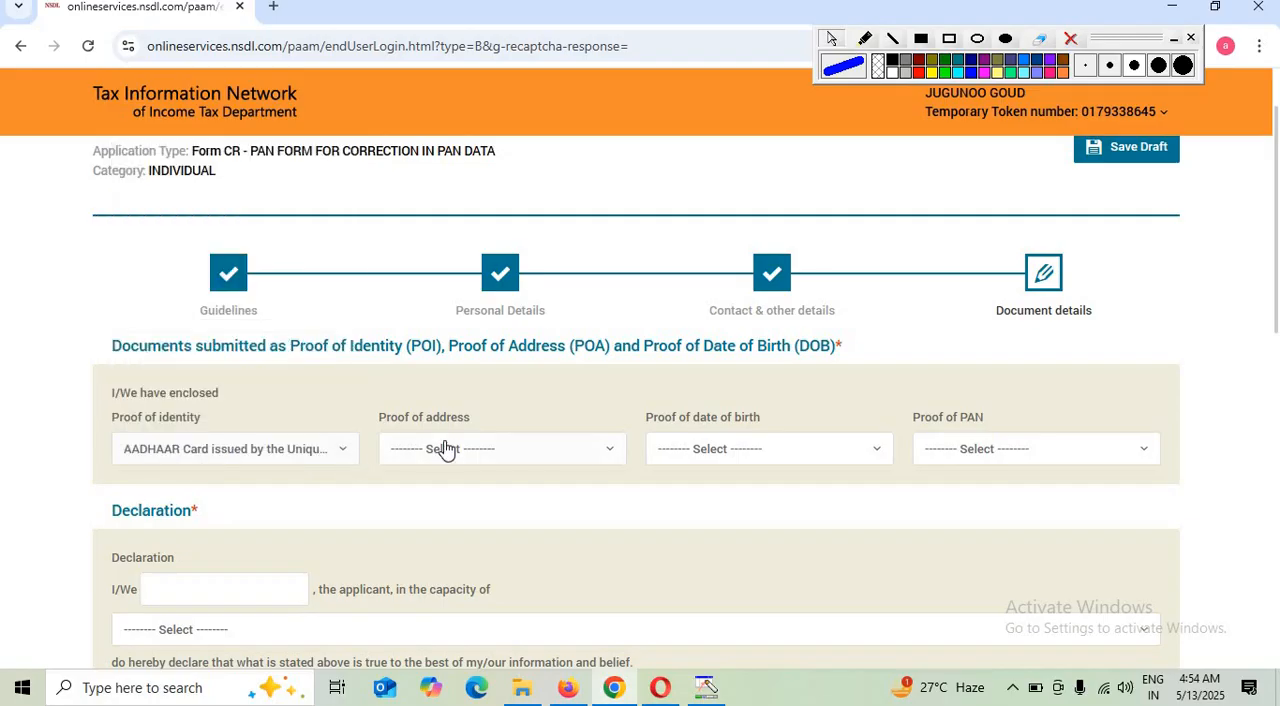
click(444, 449)
text(aa)
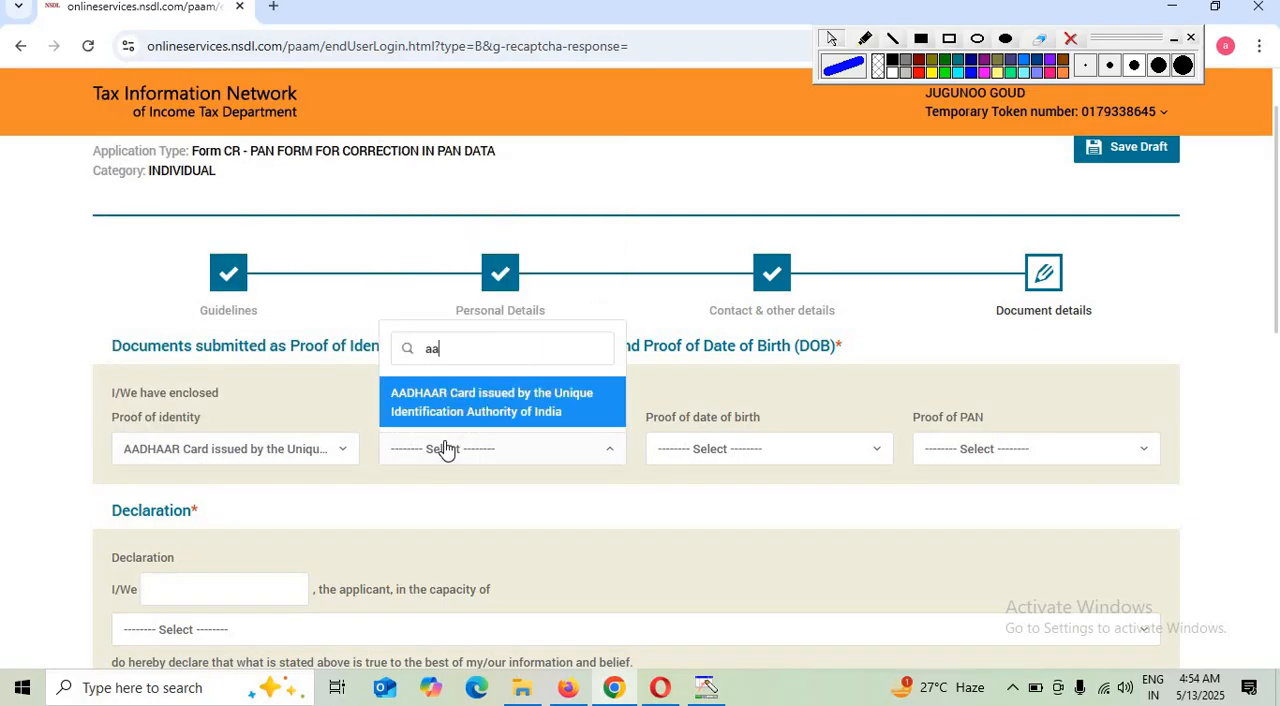
click(460, 400)
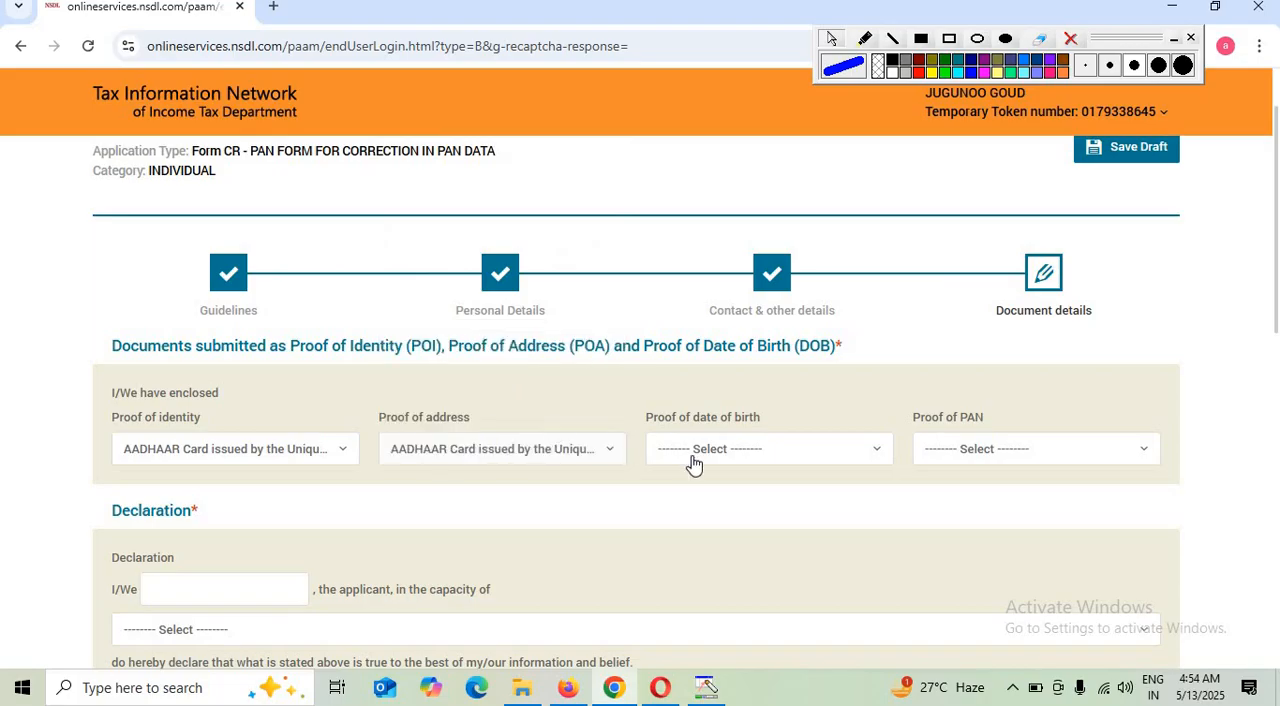
Choose the AADHAAR Card as proof of date of birth and No Document as proof of PAN
click(697, 455)
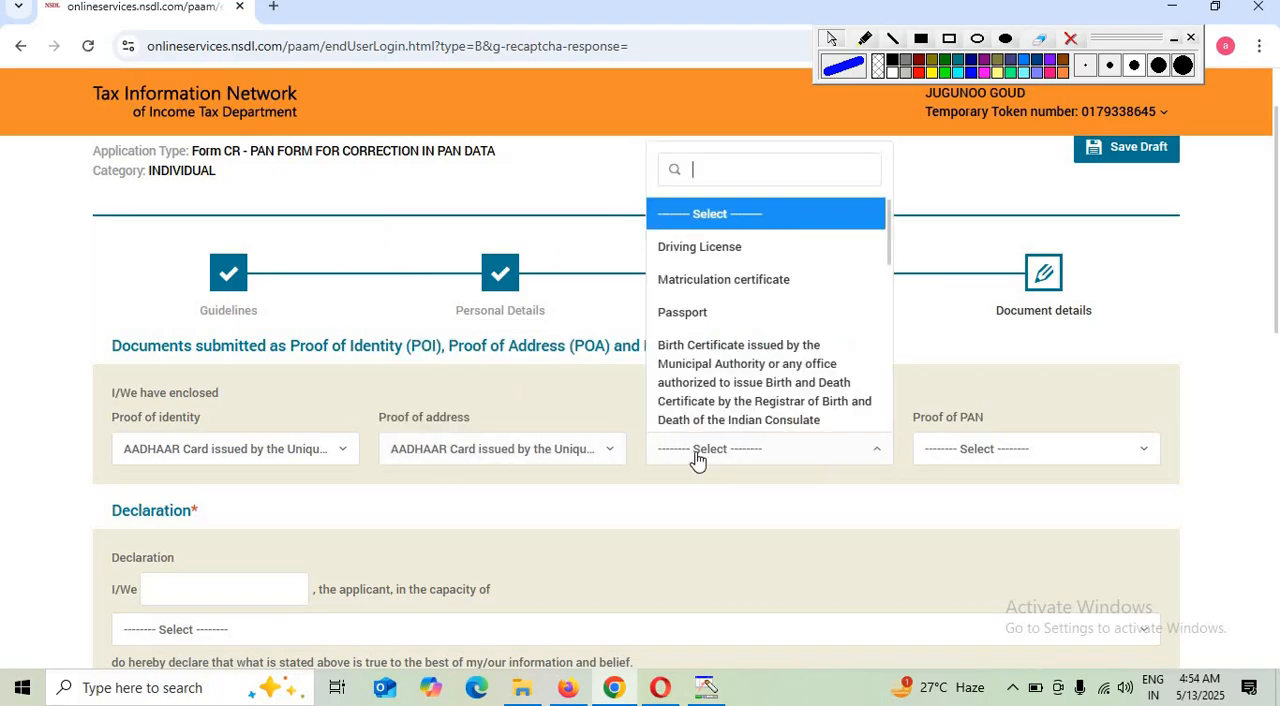
text(aa)
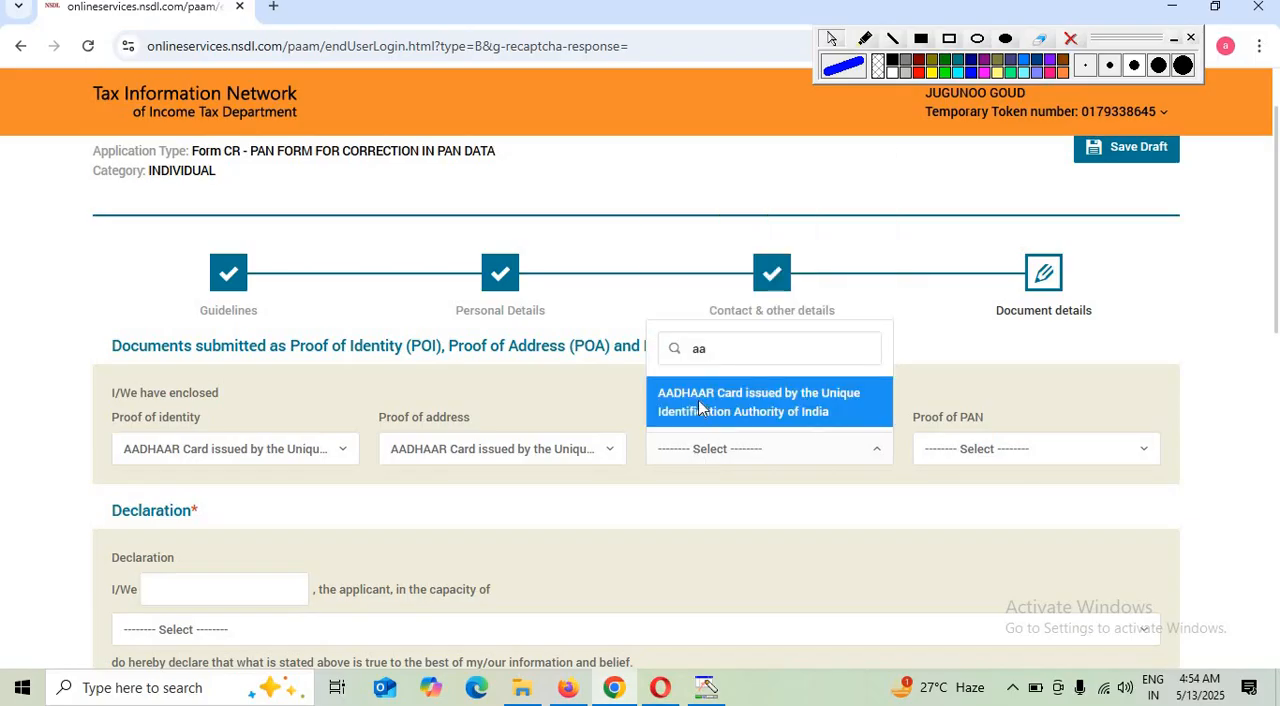
click(698, 400)
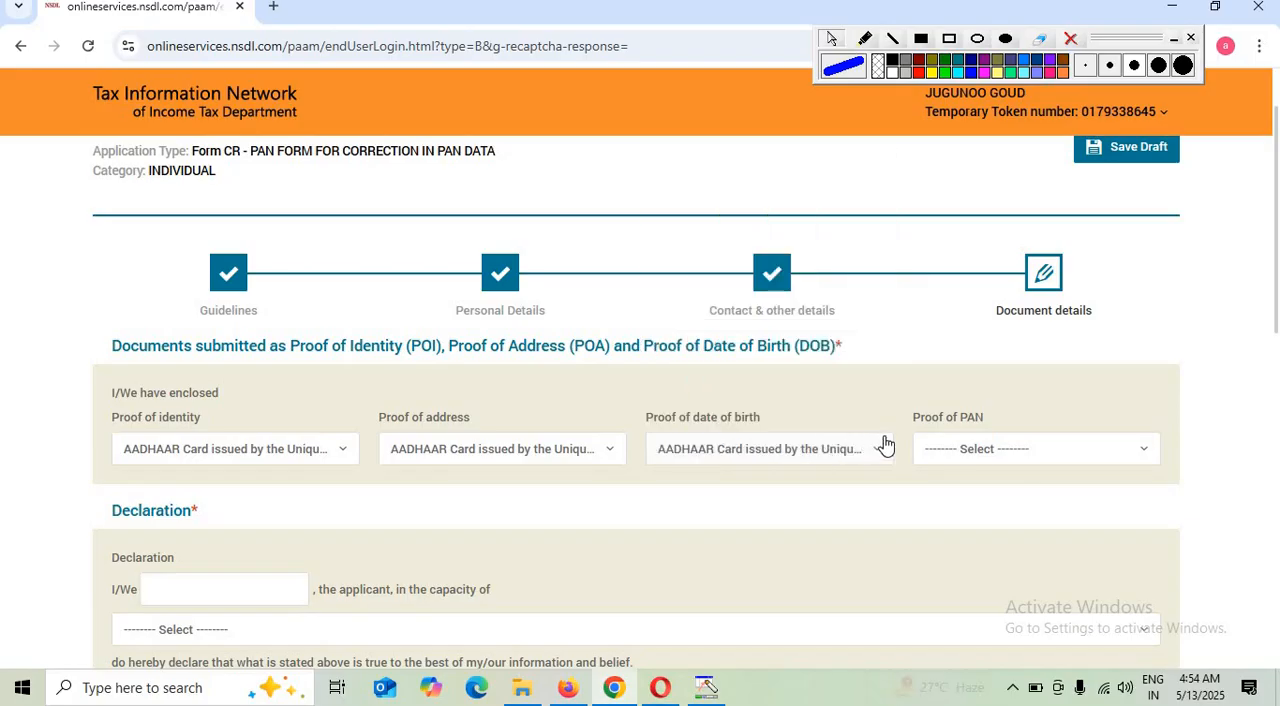
click(1020, 460)
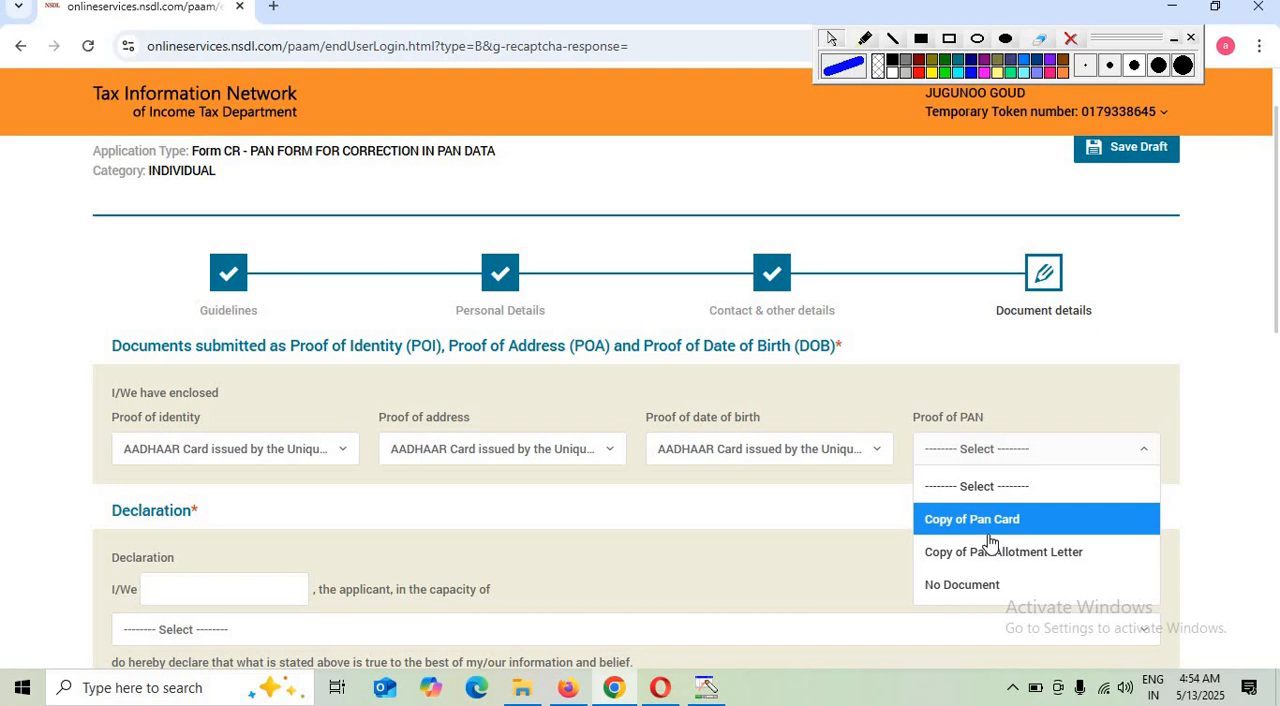
click(947, 586)
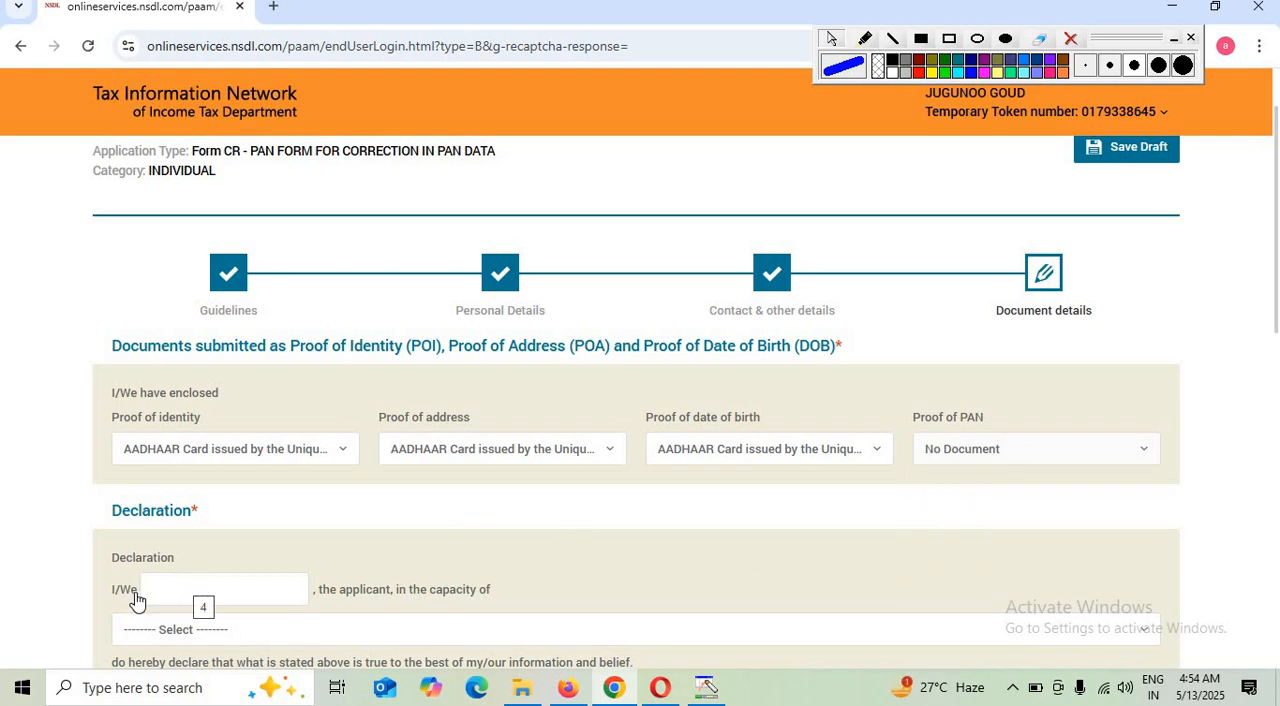
Fill in the declaration with the capacity Himself/Herself, 1 enclosed document and the place AZAMGARH
click(168, 645)
click(198, 565)
scroll(276, 614, down, 1)
scroll(276, 614, down, 1)
click(285, 520)
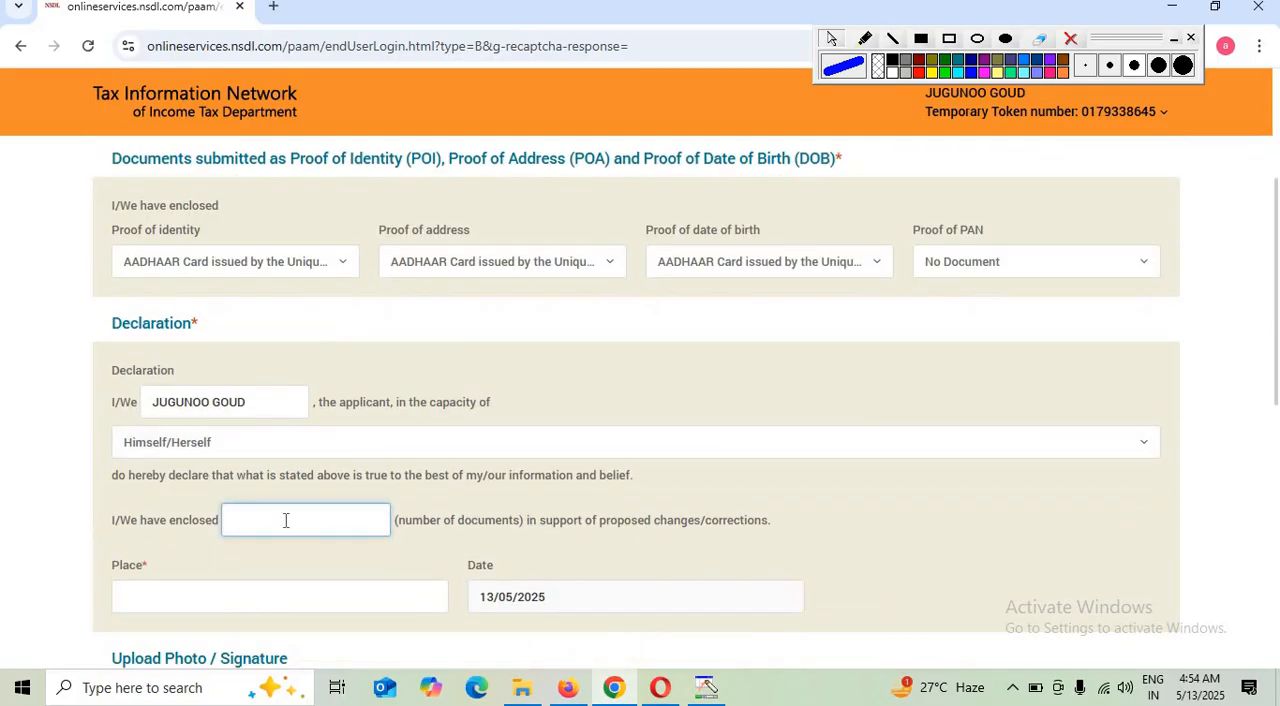
text(1)
click(237, 600)
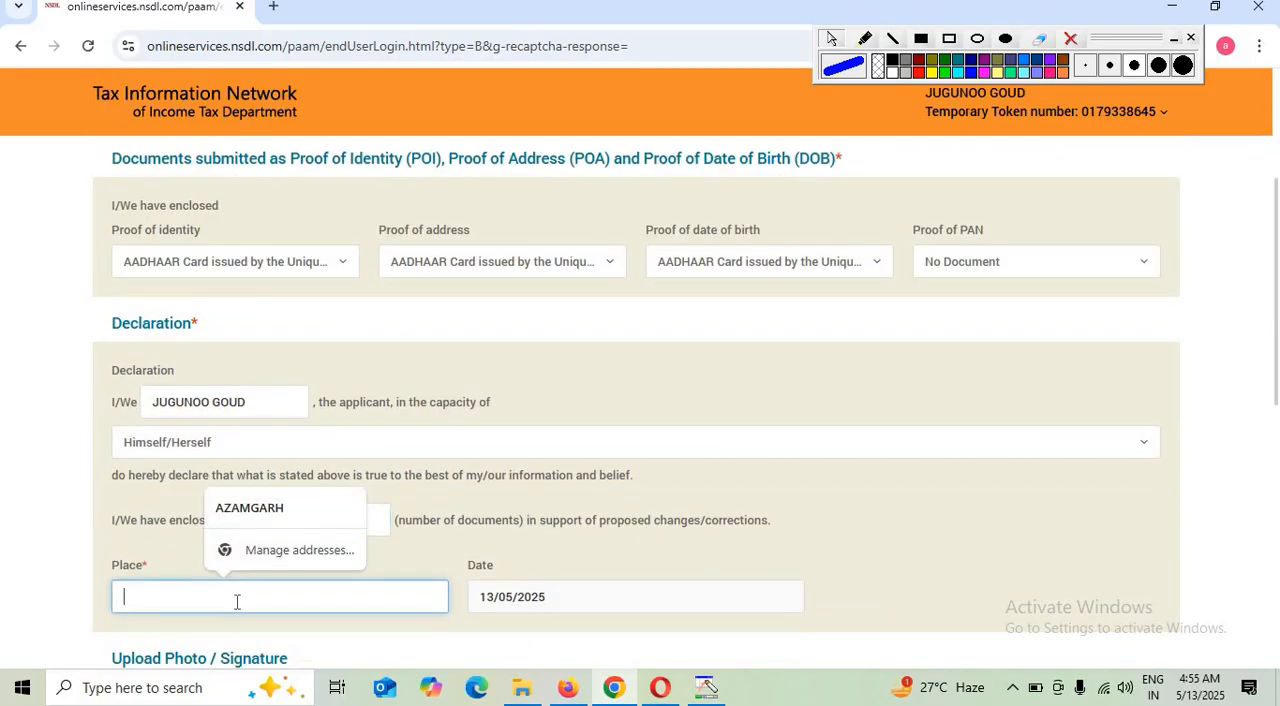
click(271, 513)
Review the upload requirements for the photo, signature and supporting documents, and dismiss the save reminder
scroll(299, 525, down, 3)
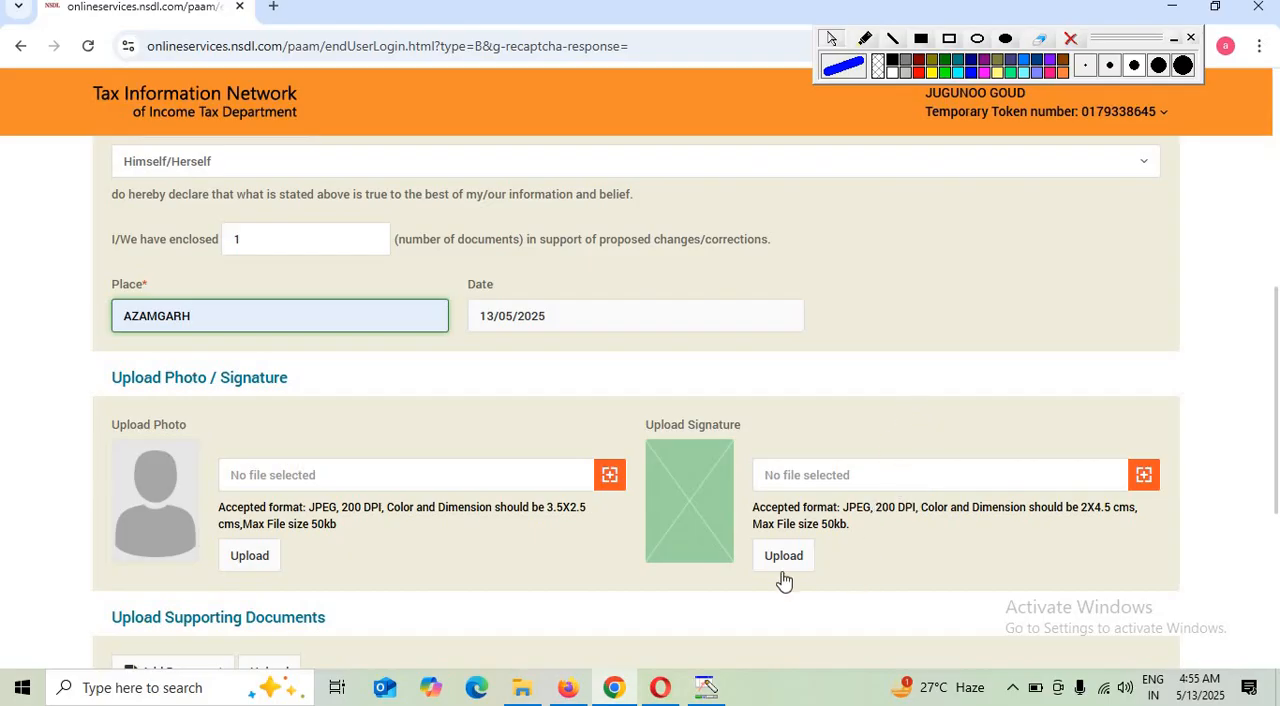
scroll(771, 506, down, 2)
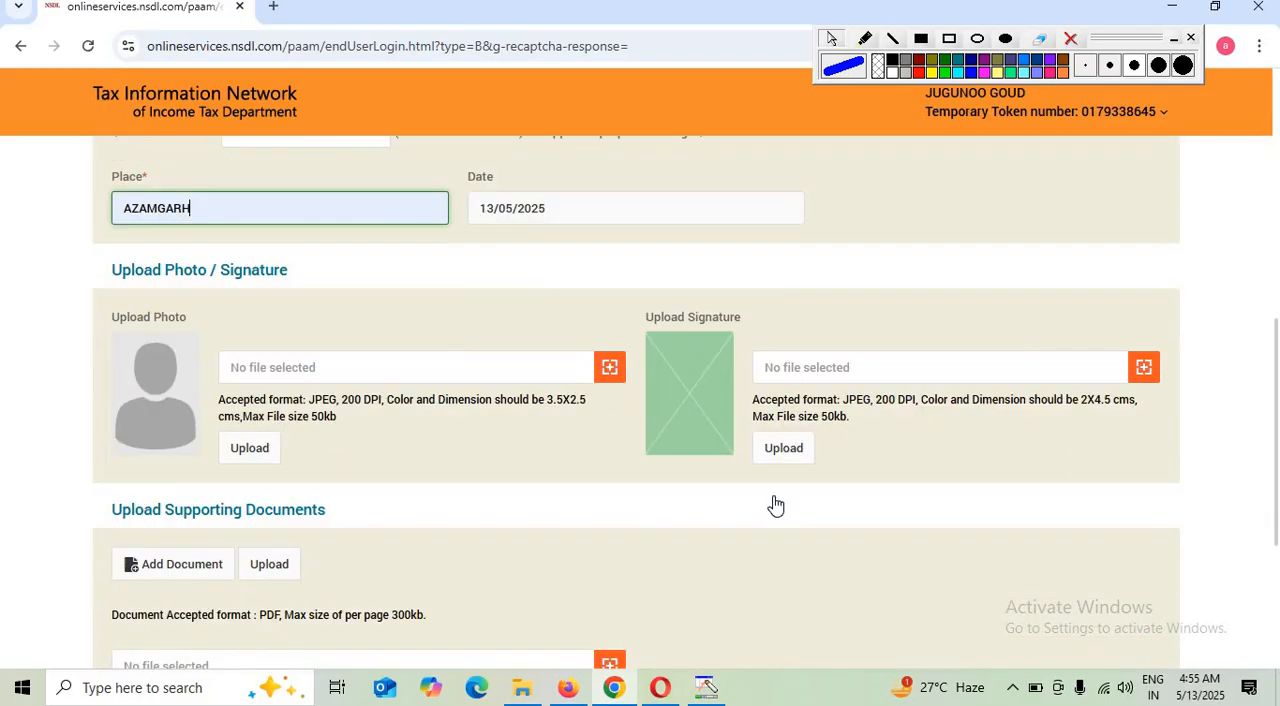
scroll(240, 605, down, 1)
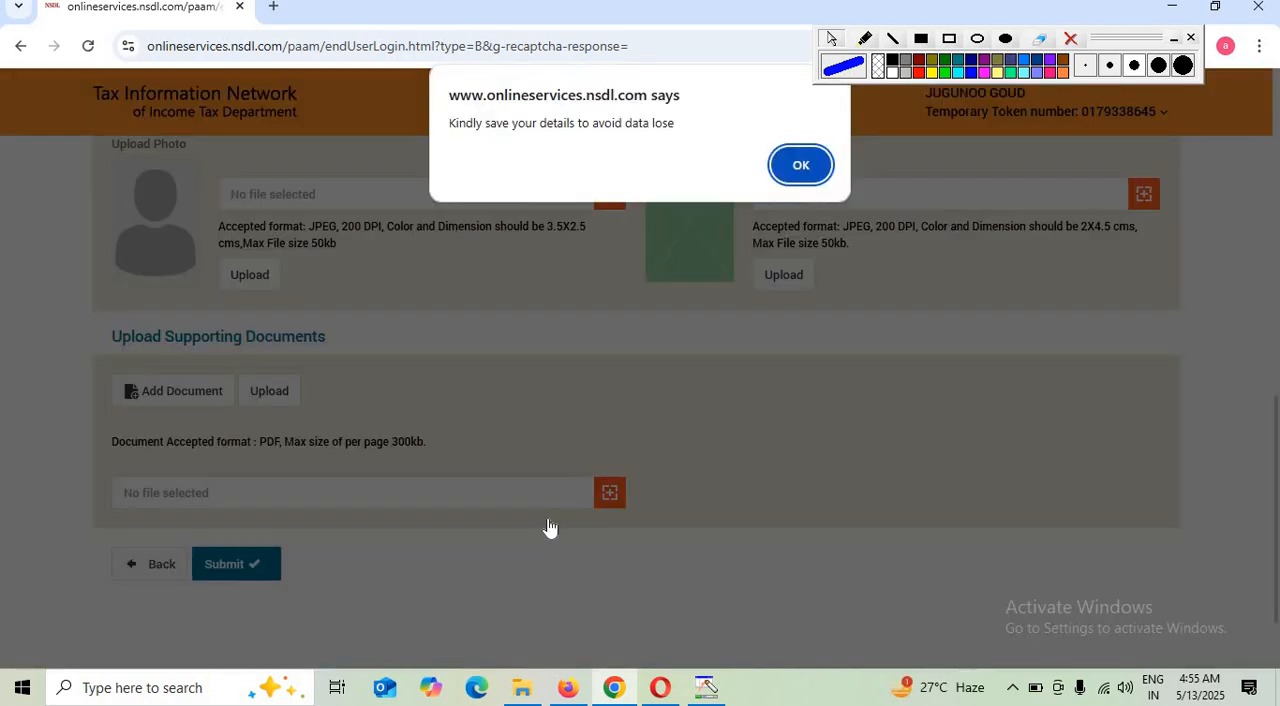
click(801, 165)
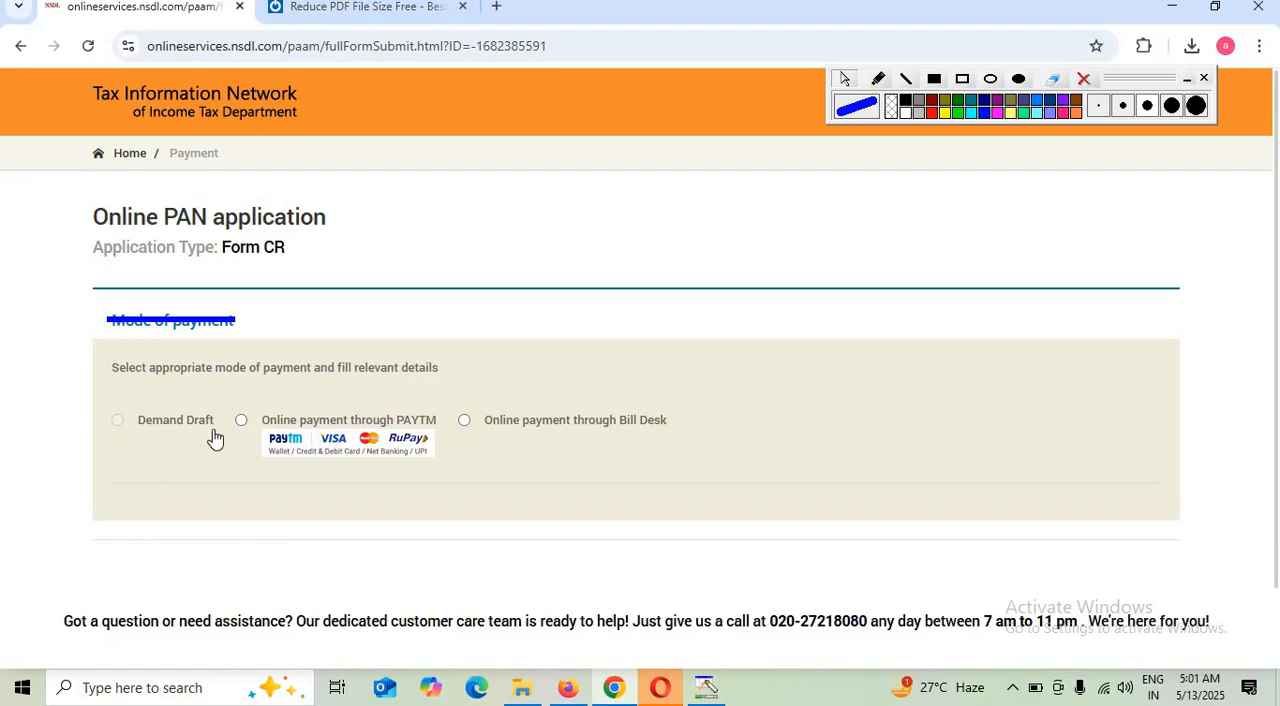
Proceed to online payment through Bill Desk with the terms of service accepted
click(1083, 78)
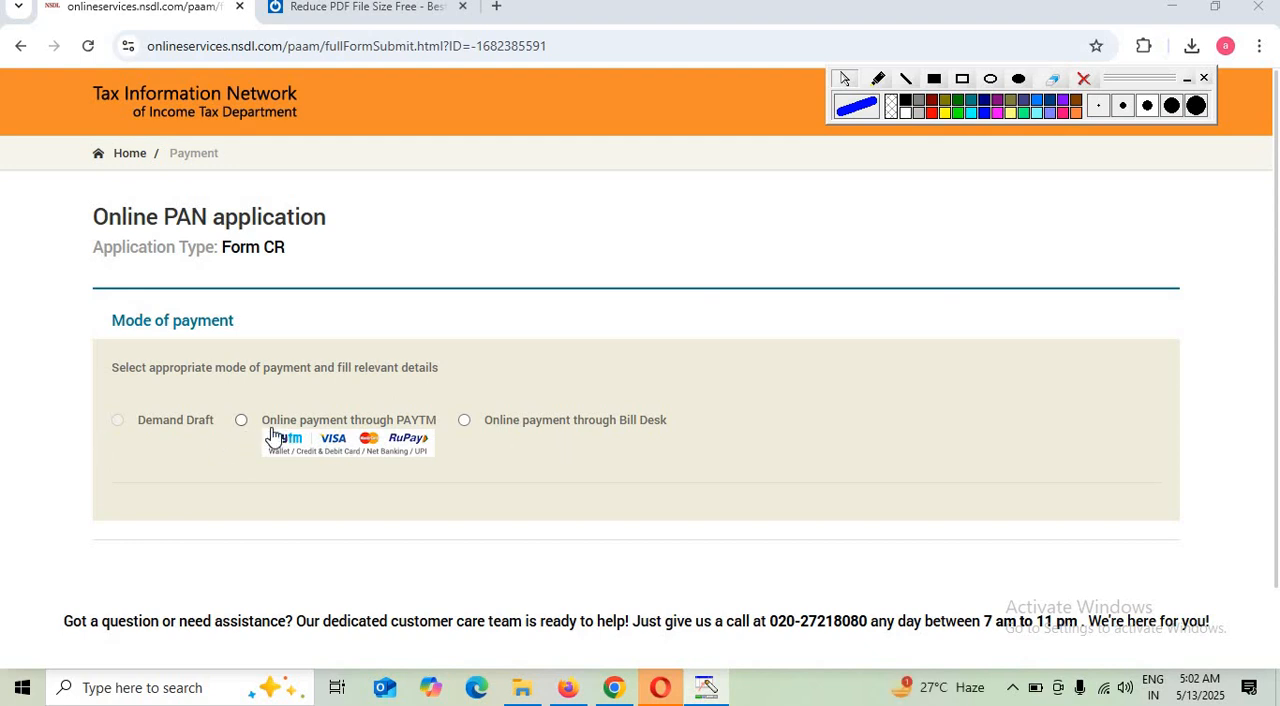
click(550, 431)
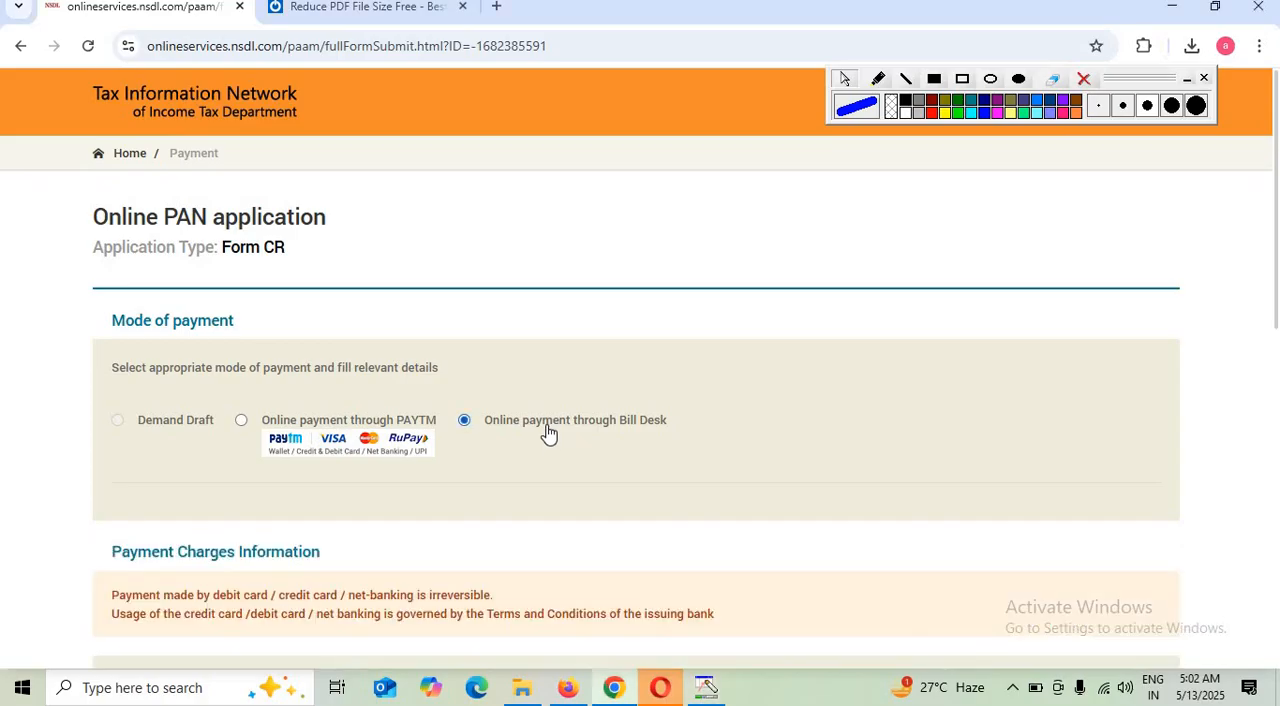
scroll(463, 483, down, 5)
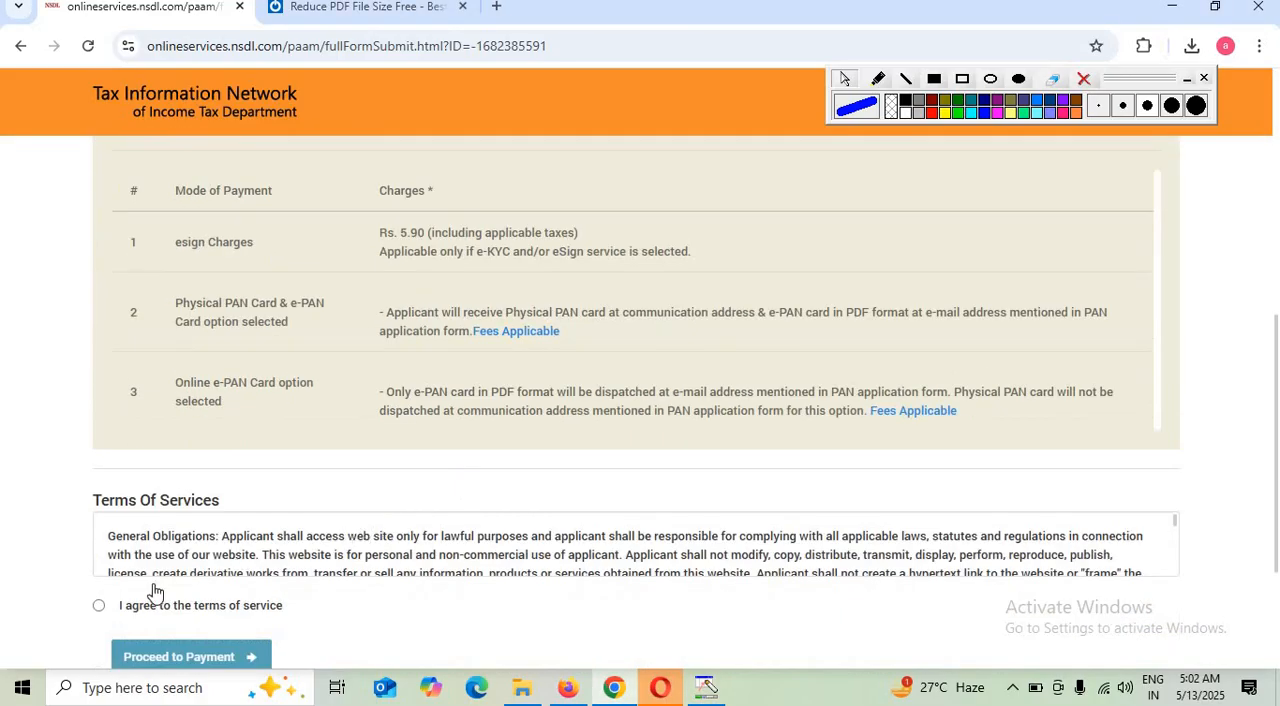
click(122, 608)
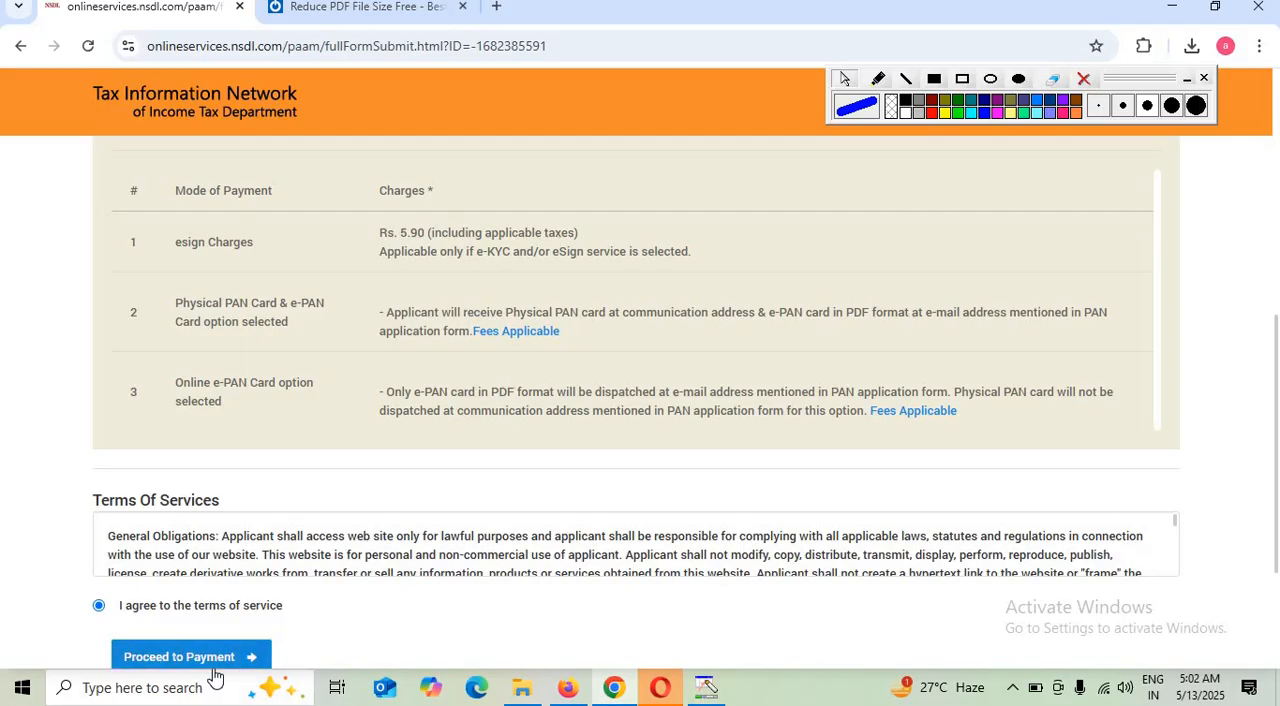
click(212, 666)
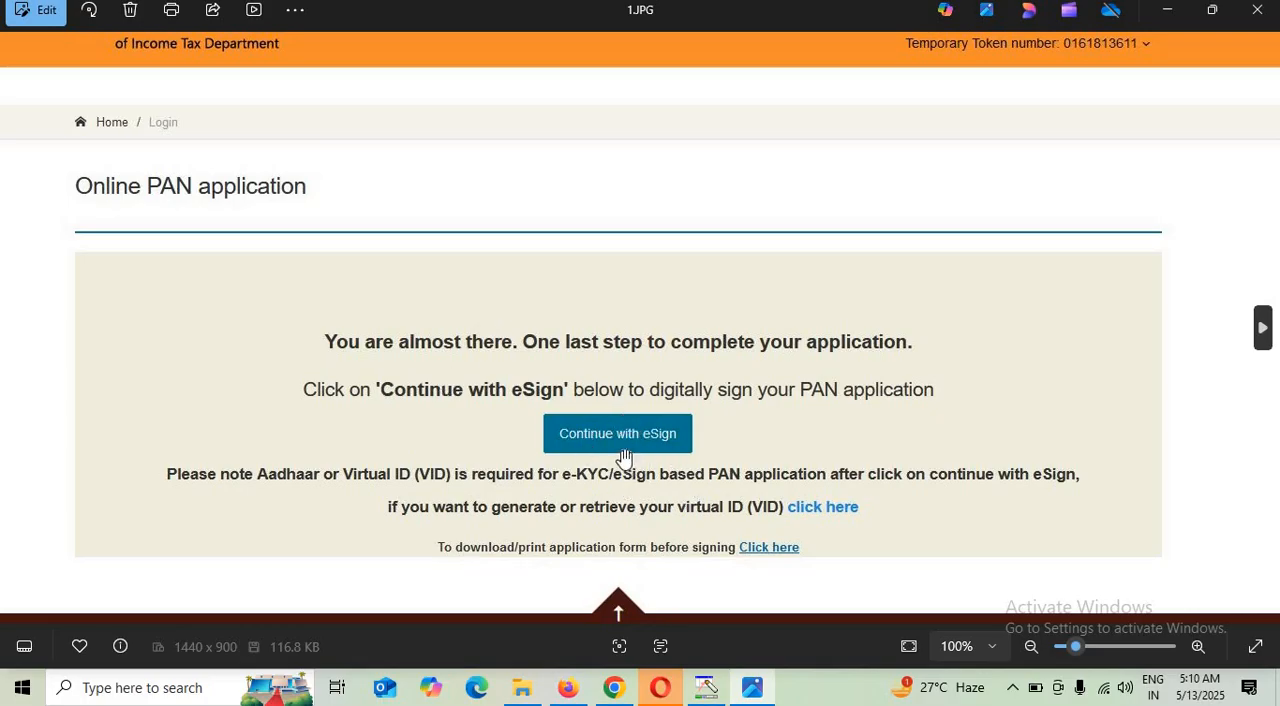
Review the eSign screenshots 2.JPG and 3.JPG for the Aadhaar/VID authorisation and the OTP verification stage
click(1262, 328)
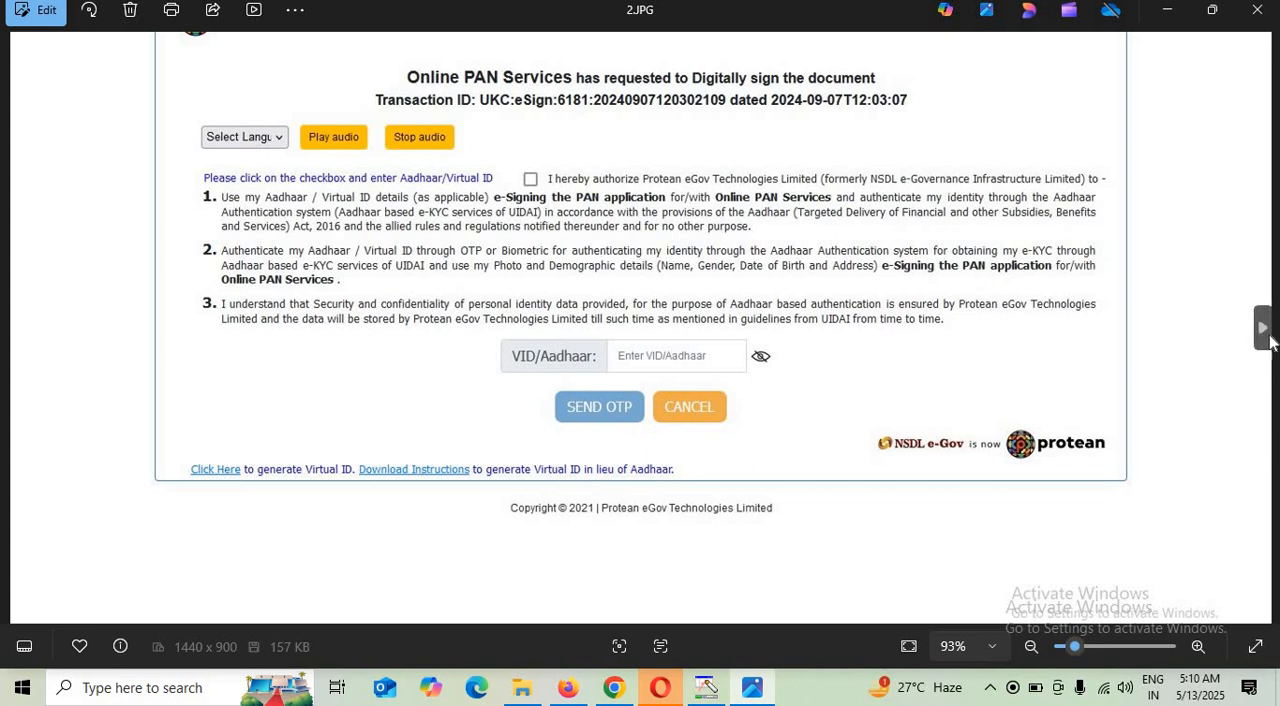
click(1263, 327)
scroll(849, 371, up, 1)
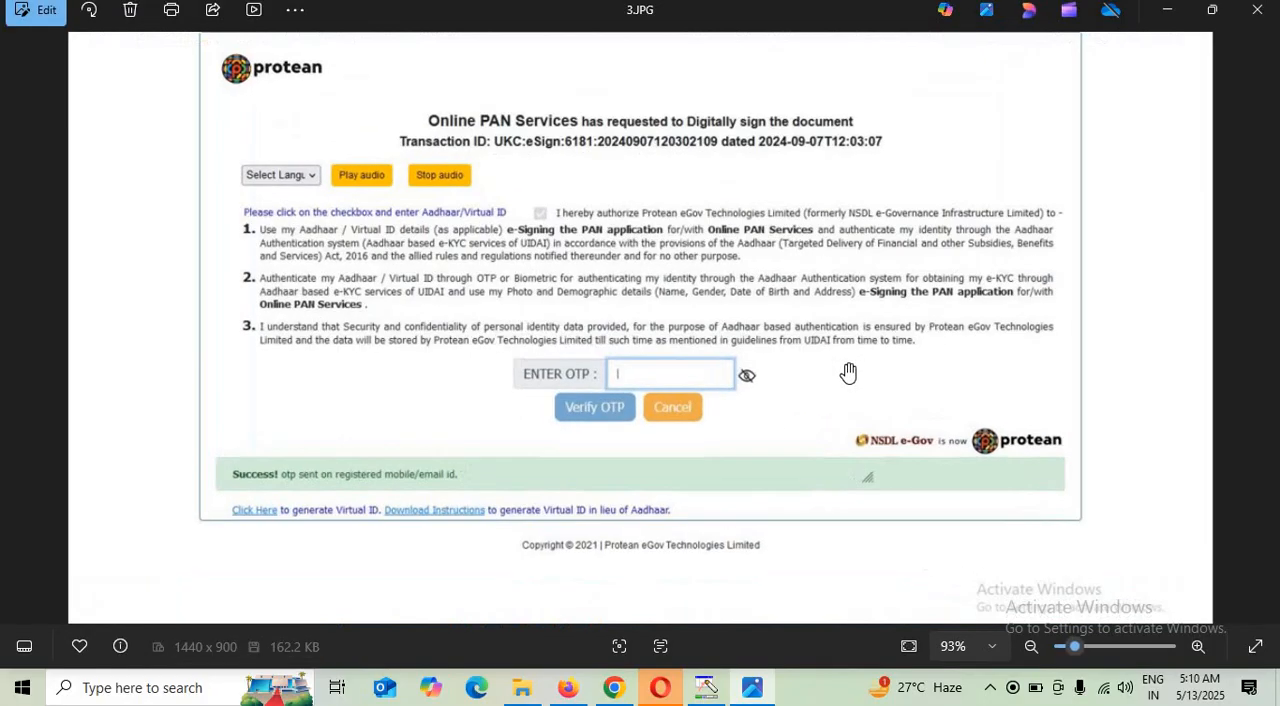
click(1263, 330)
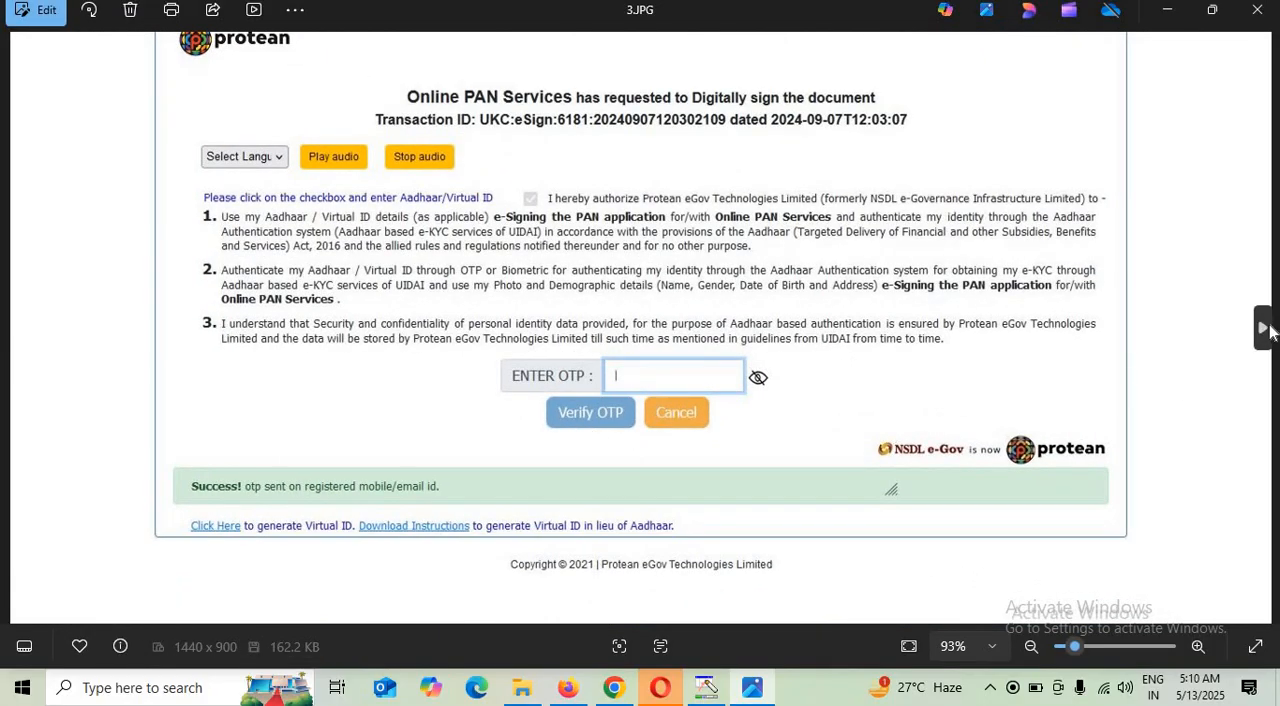
scroll(955, 415, up, 2)
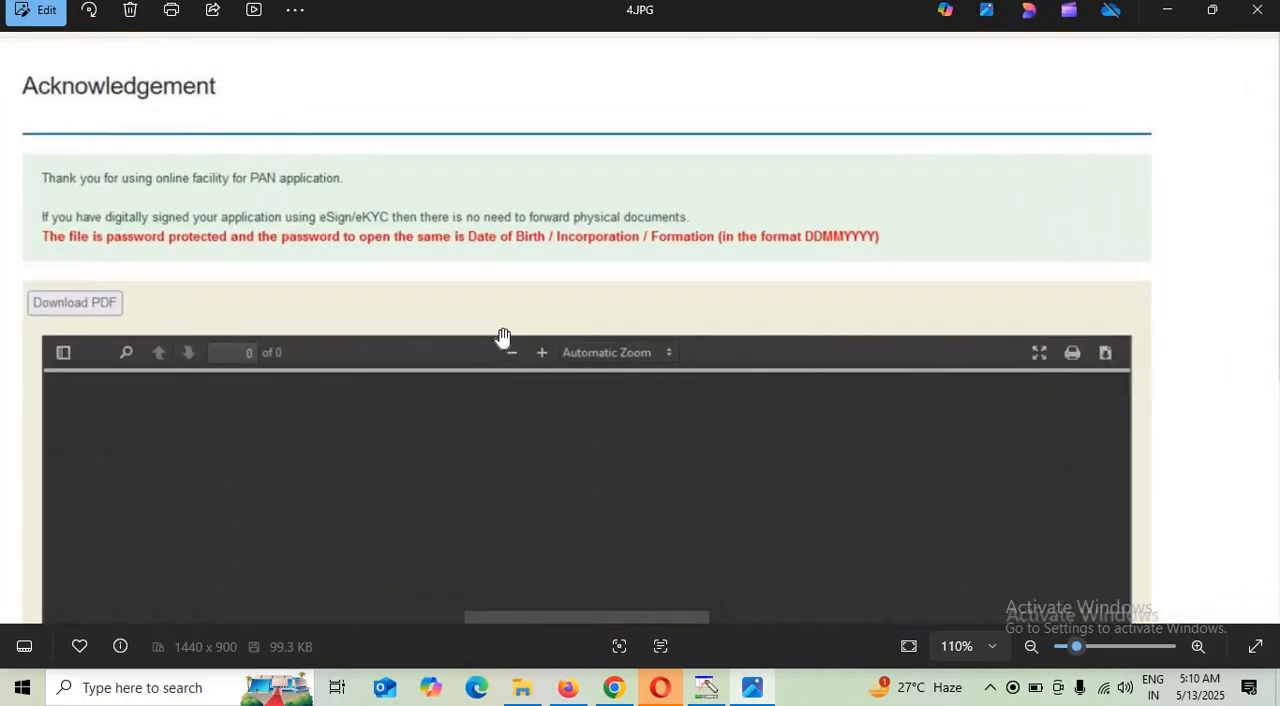
click(17, 327)
scroll(140, 292, up, 1)
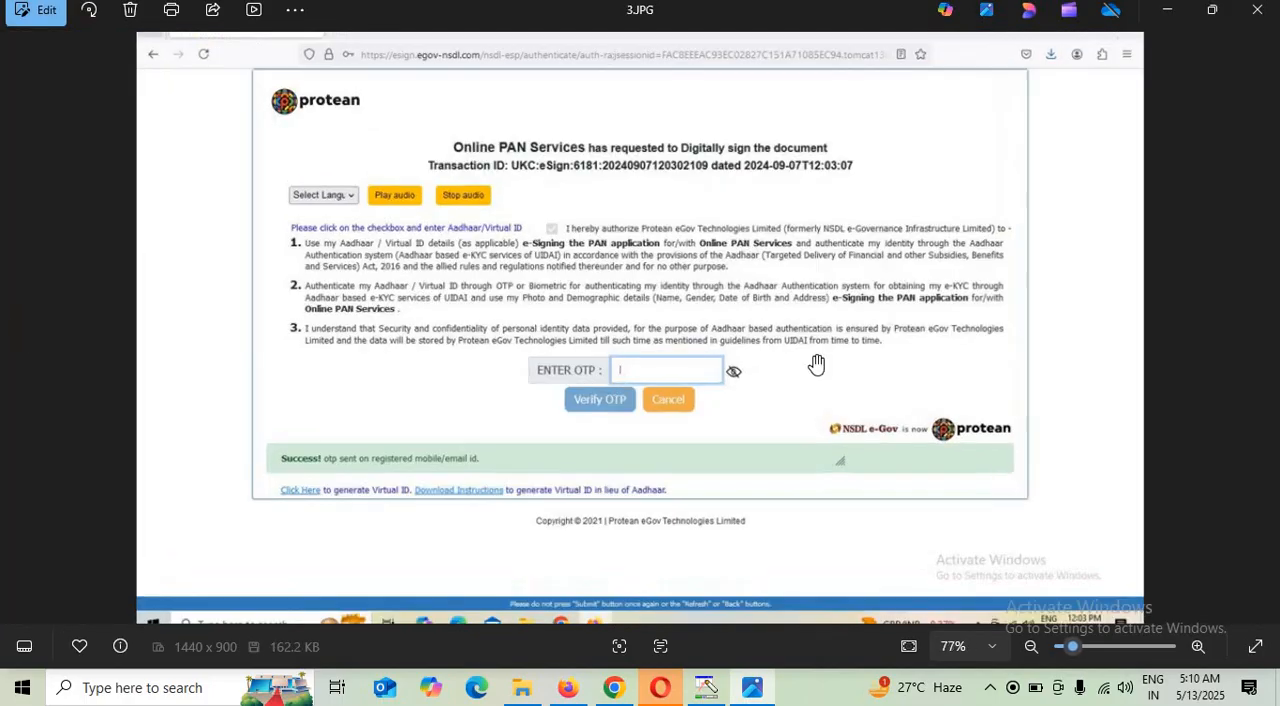
Examine the password instructions in the acknowledgement screenshot 4.JPG and view the application form in 5.JPG
click(1263, 330)
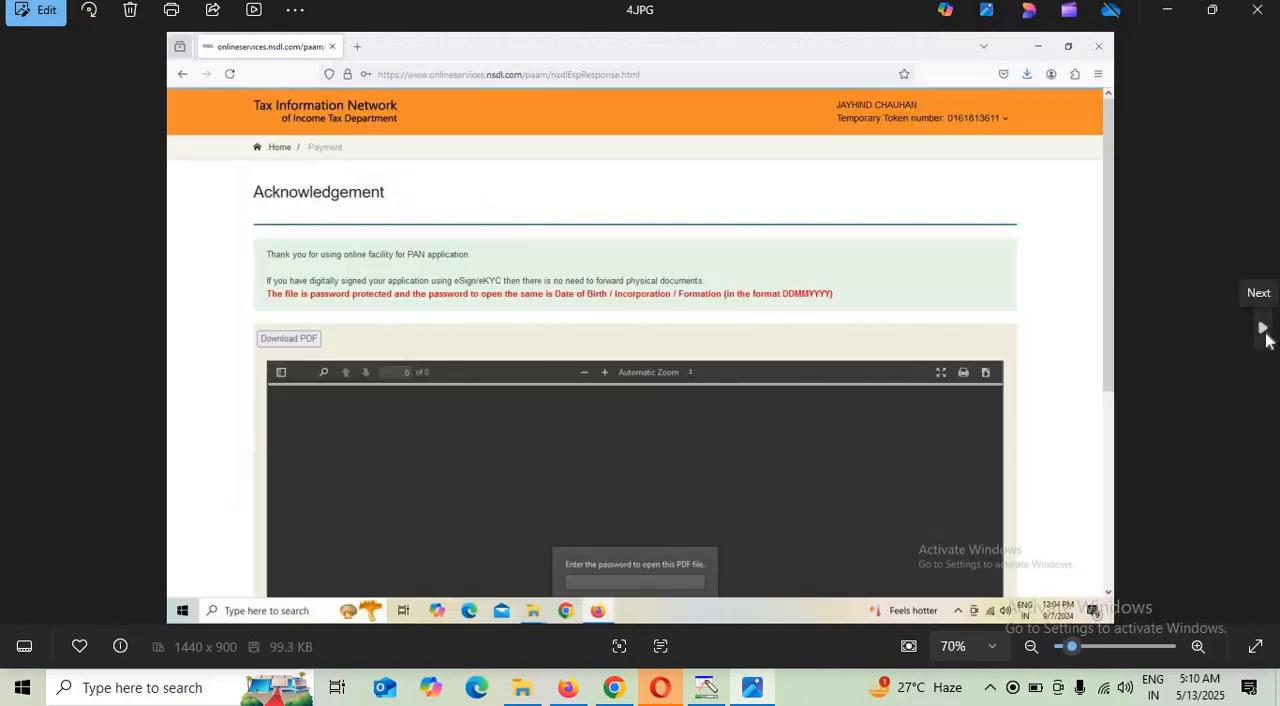
scroll(900, 436, up, 2)
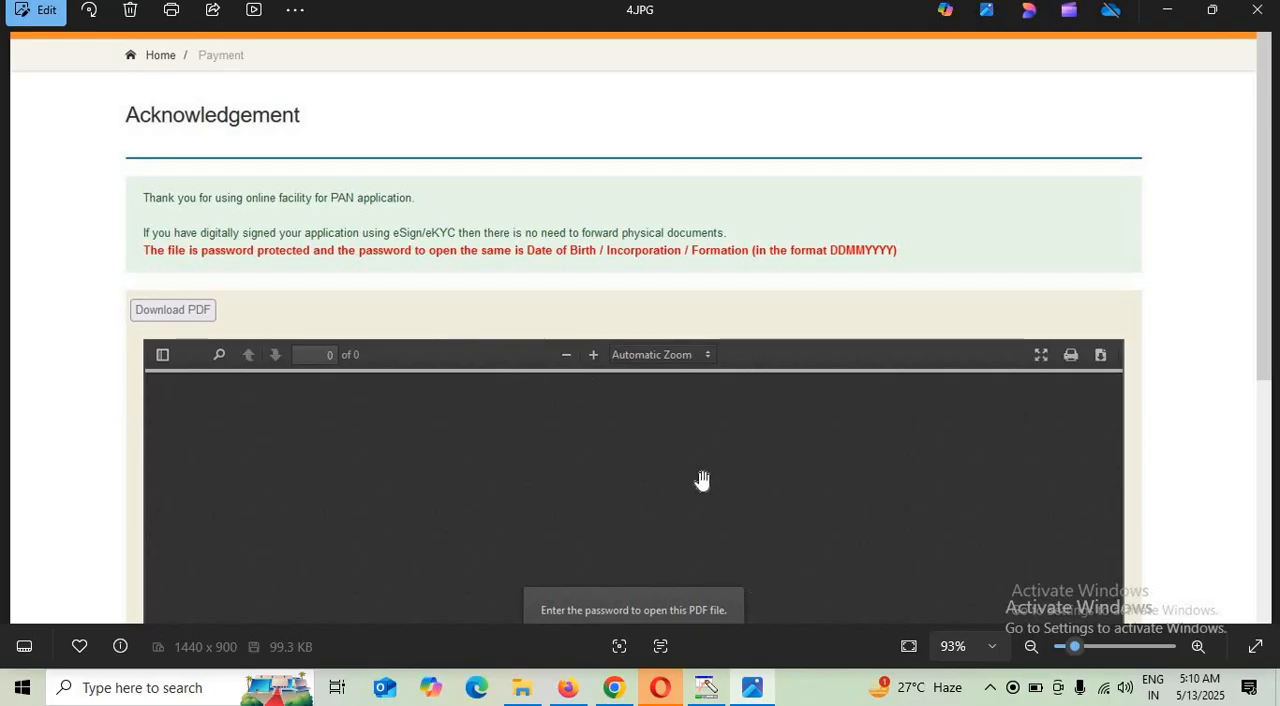
scroll(711, 411, down, 2)
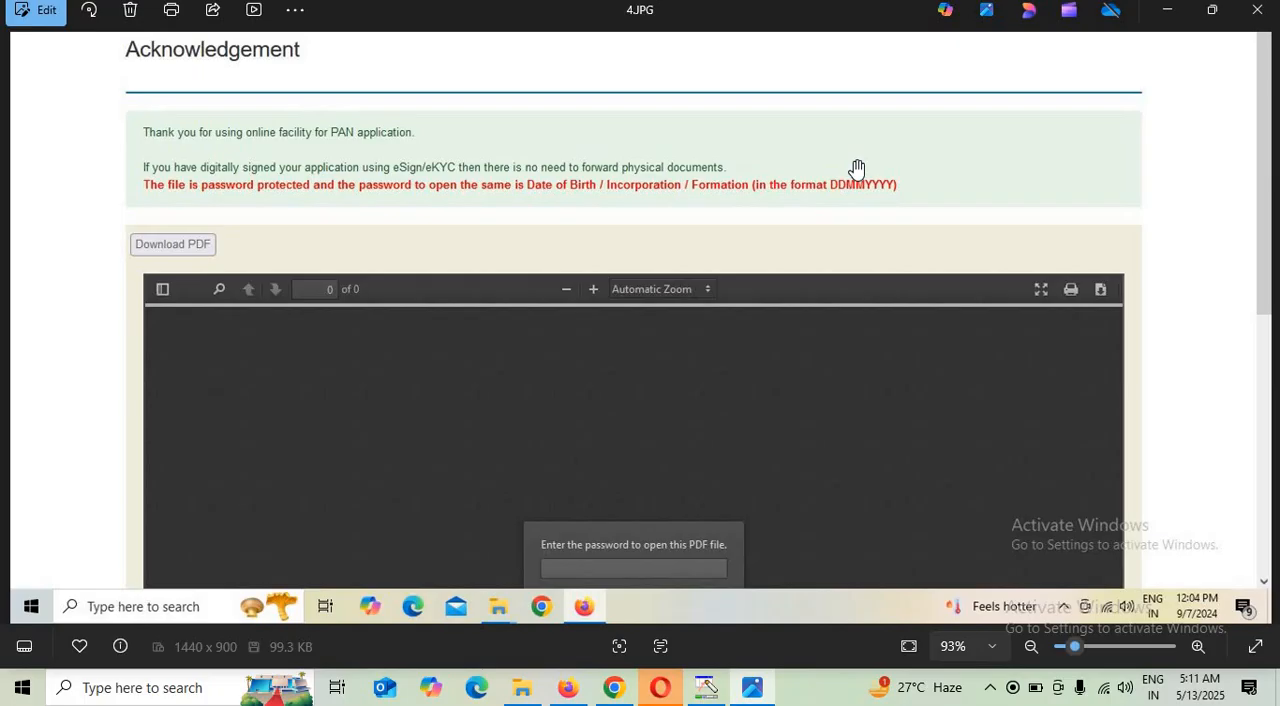
click(1263, 326)
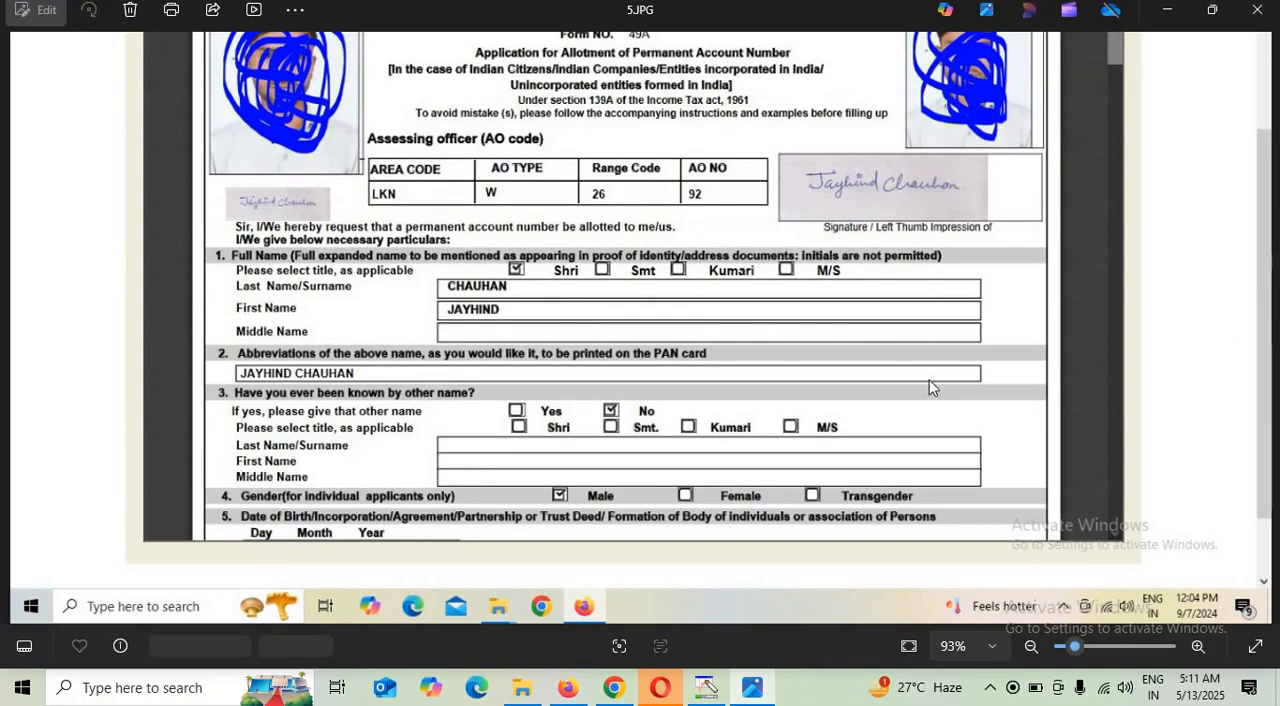